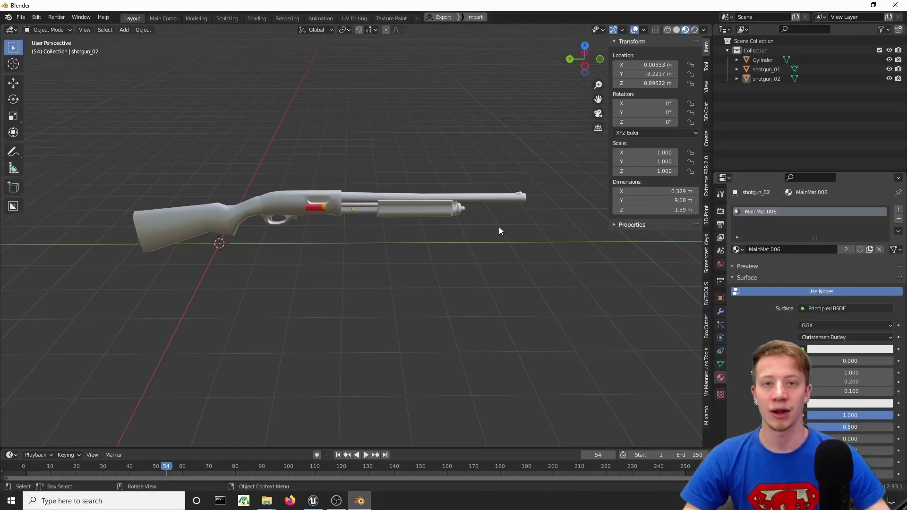
- Examine the shotgun model from several angles, checking its body, pump and shell as separate objects
{"action": "middle_click_drag", "start_coordinate": [431, 208], "coordinate": [284, 206]}
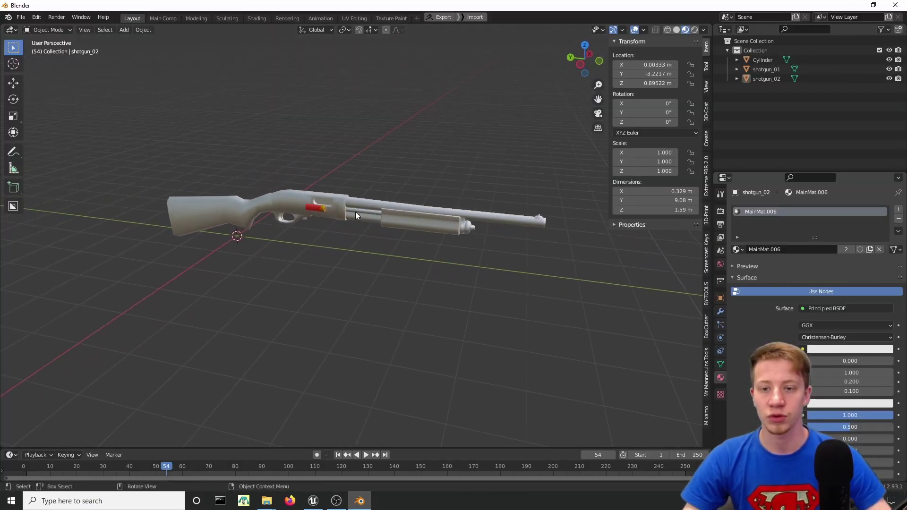
{"action": "middle_click_drag", "start_coordinate": [407, 222], "coordinate": [330, 180]}
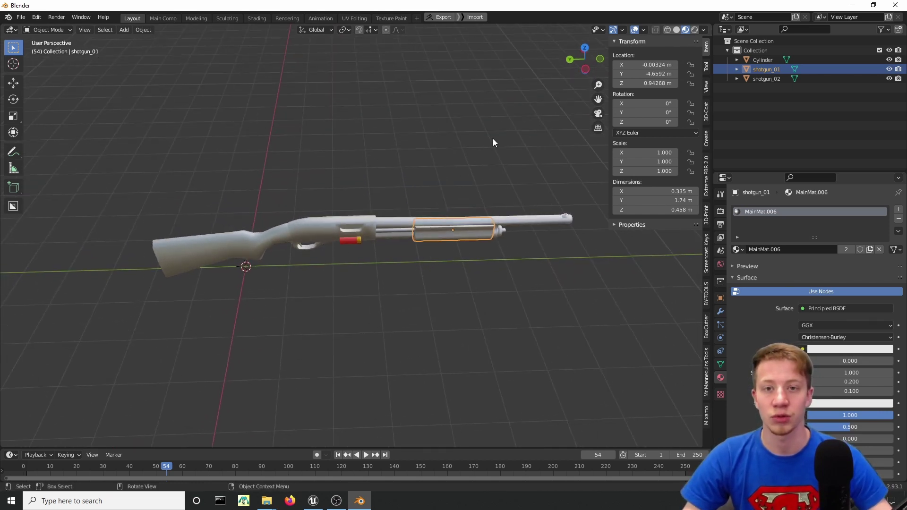
{"action": "middle_click_drag", "start_coordinate": [492, 141], "coordinate": [403, 201]}
{"action": "key", "text": "a"}
{"action": "middle_click_drag", "start_coordinate": [289, 151], "coordinate": [373, 222]}
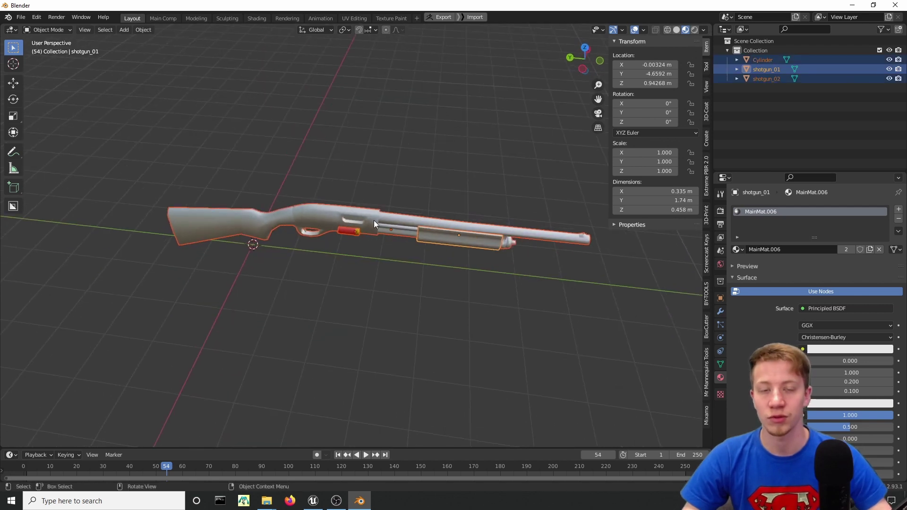
{"action": "middle_click_drag", "start_coordinate": [520, 297], "coordinate": [355, 221]}
{"action": "key", "text": "alt+a"}
{"action": "key", "text": "a"}
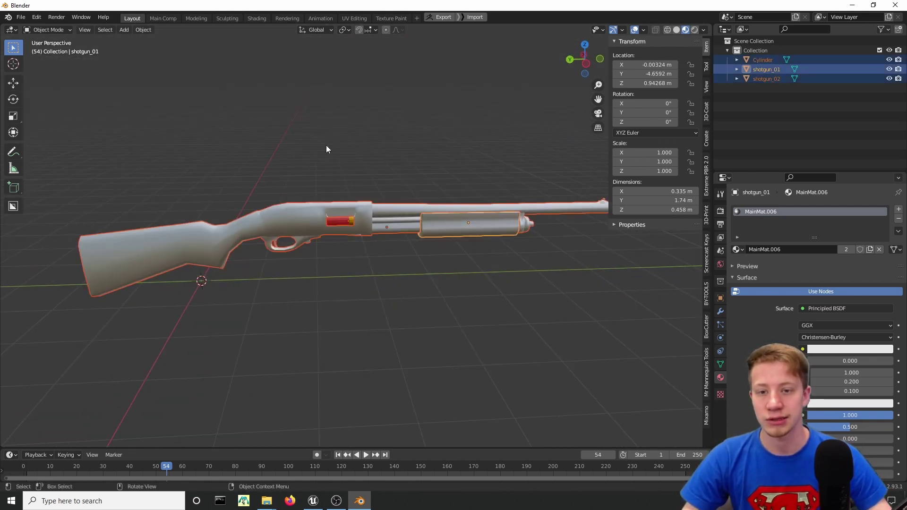
{"action": "middle_click_drag", "start_coordinate": [326, 148], "coordinate": [381, 216]}
{"action": "left_click", "coordinate": [367, 238]}
{"action": "middle_click_drag", "start_coordinate": [687, 304], "coordinate": [406, 215]}
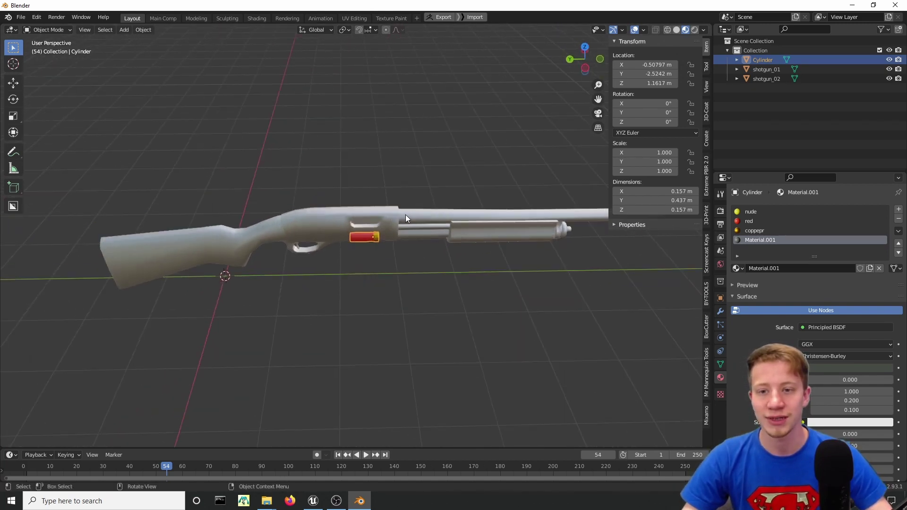
- Try moving the shotgun body away from the pump and shell
{"action": "left_click", "coordinate": [404, 238]}
{"action": "middle_click_drag", "start_coordinate": [404, 259], "coordinate": [367, 242]}
{"action": "key", "text": "g"}
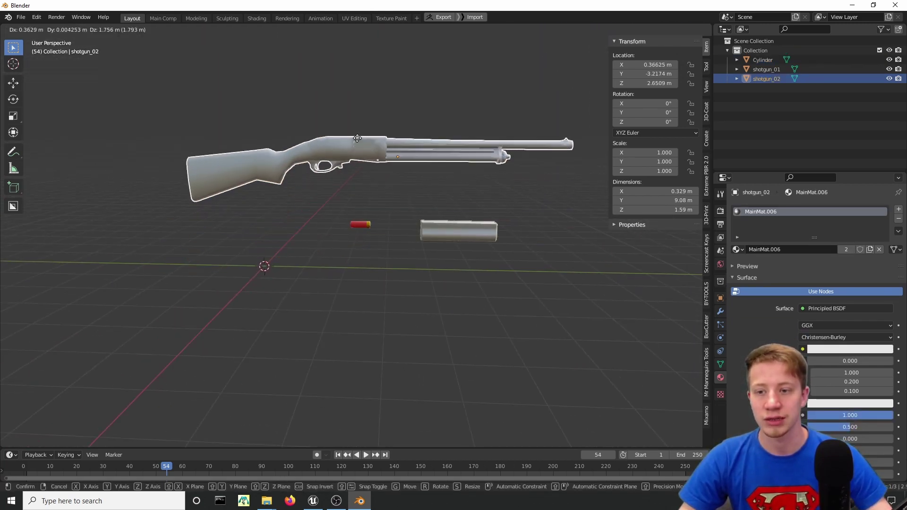
{"action": "right_click", "coordinate": [375, 157]}
{"action": "scroll", "coordinate": [389, 208], "scroll_direction": "up", "scroll_amount": 2}
- Set the origin of the shotgun's pump to its geometry
{"action": "left_click", "coordinate": [528, 254]}
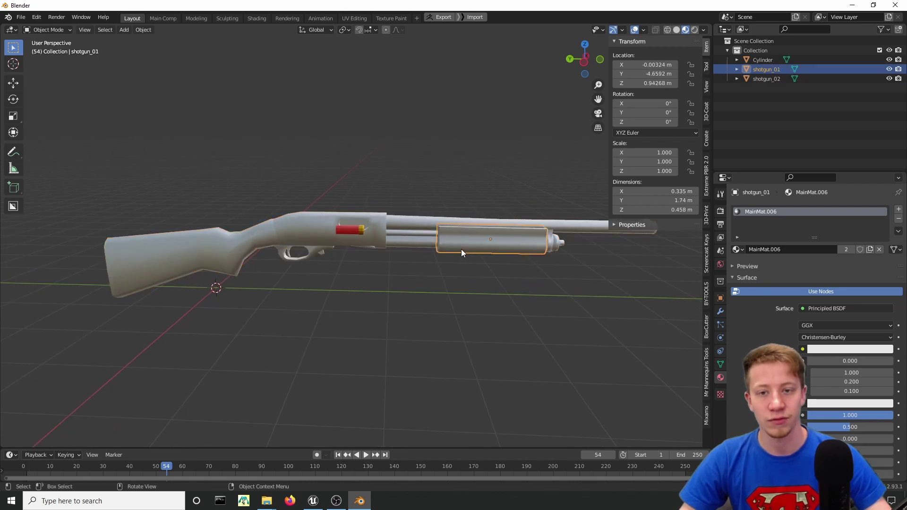
{"action": "middle_click_drag", "start_coordinate": [461, 249], "coordinate": [499, 235]}
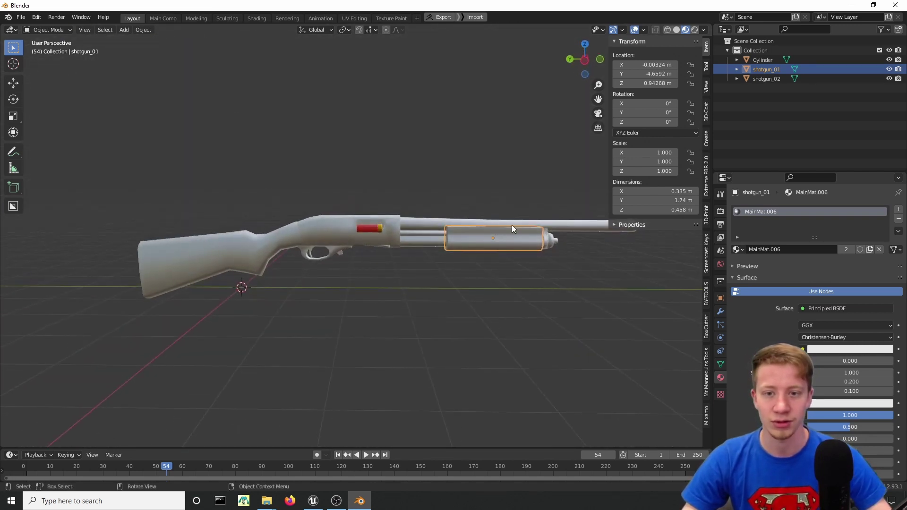
{"action": "scroll", "coordinate": [529, 229], "scroll_direction": "up", "scroll_amount": 4}
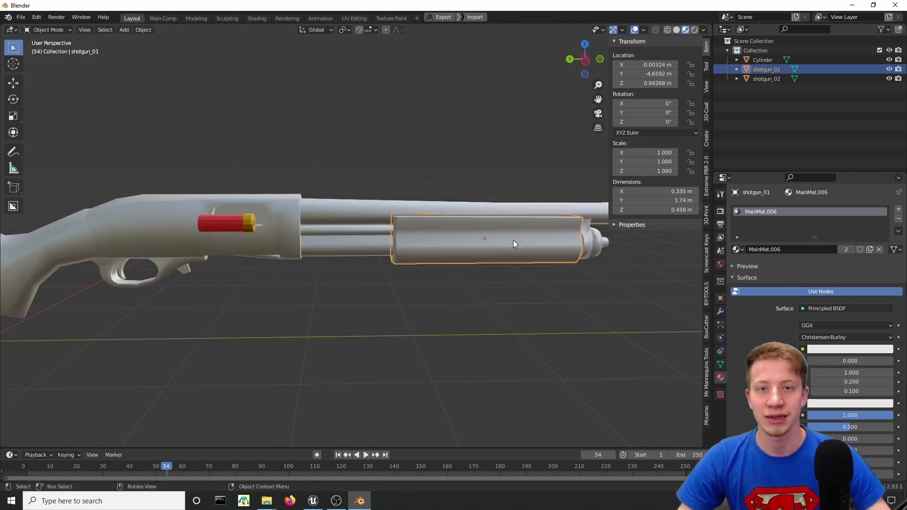
{"action": "mouse_move", "coordinate": [467, 251]}
{"action": "middle_mouse_down"}
{"action": "mouse_move", "coordinate": [498, 251]}
{"action": "mouse_move", "coordinate": [484, 222]}
{"action": "mouse_move", "coordinate": [486, 268]}
{"action": "mouse_move", "coordinate": [426, 204]}
{"action": "mouse_move", "coordinate": [476, 257]}
{"action": "middle_mouse_up"}
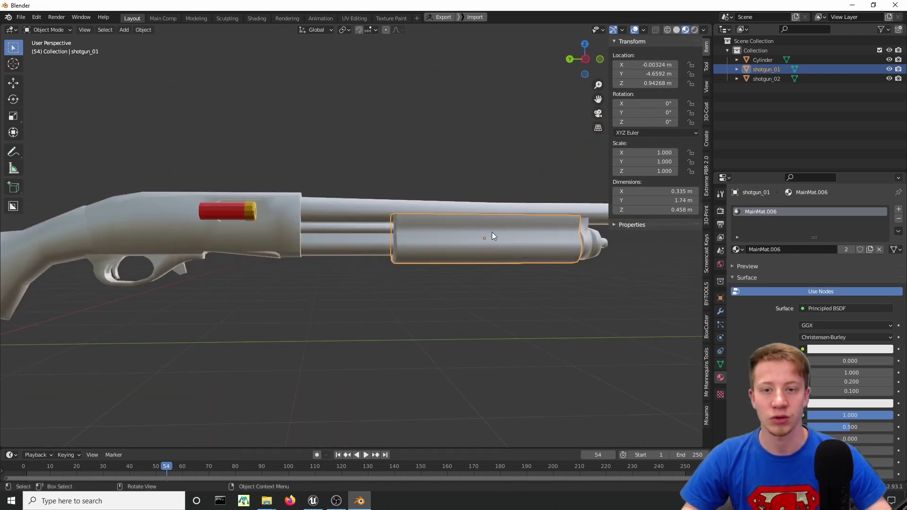
{"action": "right_click", "coordinate": [476, 237]}
{"action": "mouse_move", "coordinate": [455, 240]}
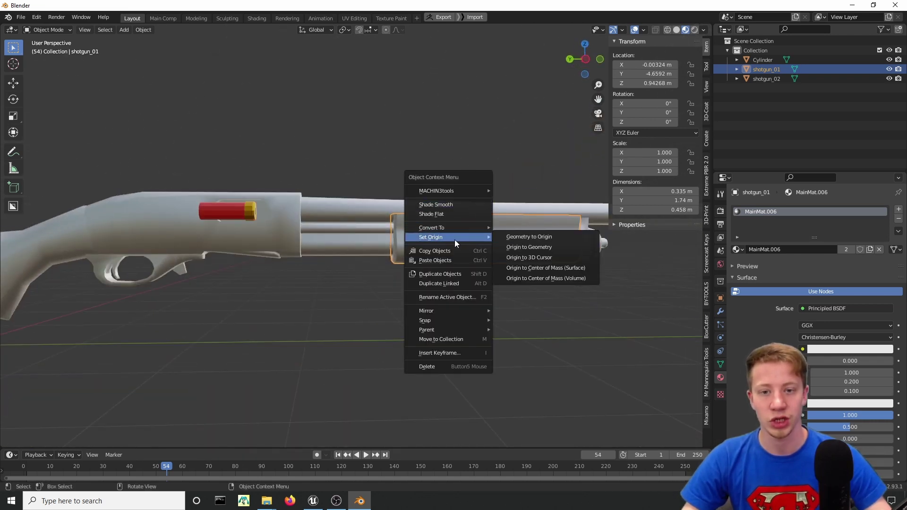
{"action": "left_click", "coordinate": [549, 245]}
{"action": "middle_click_drag", "start_coordinate": [534, 249], "coordinate": [467, 190]}
{"action": "middle_click_drag", "start_coordinate": [507, 262], "coordinate": [524, 220]}
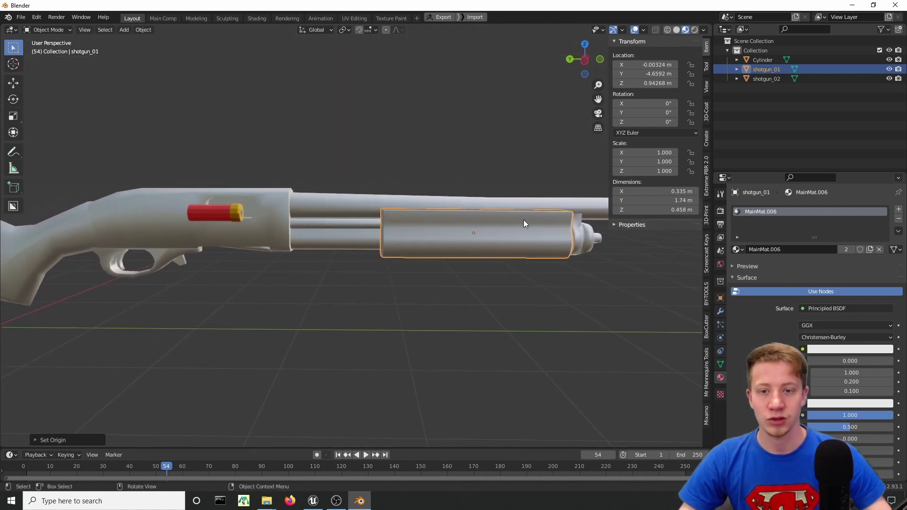
- Try sliding the pump forward along the global Y axis
{"action": "key", "text": "g"}
{"action": "key", "text": "y"}
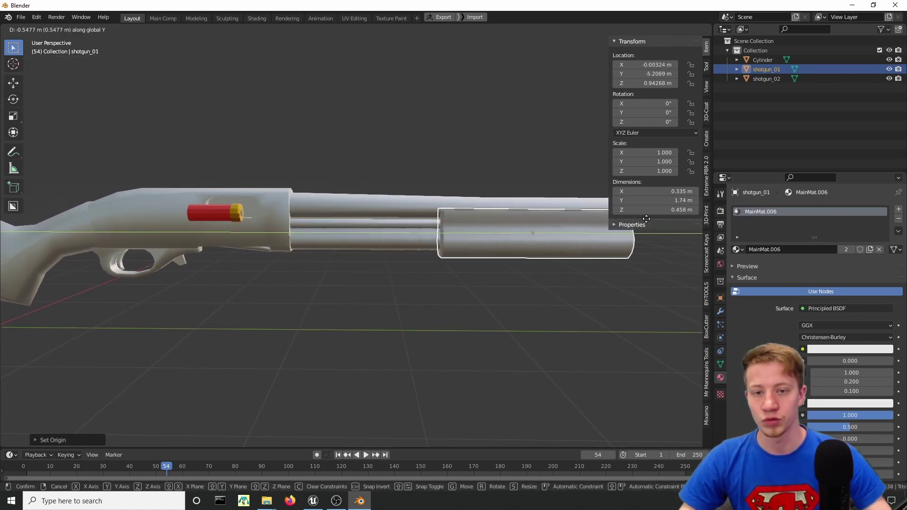
{"action": "left_click", "coordinate": [557, 230]}
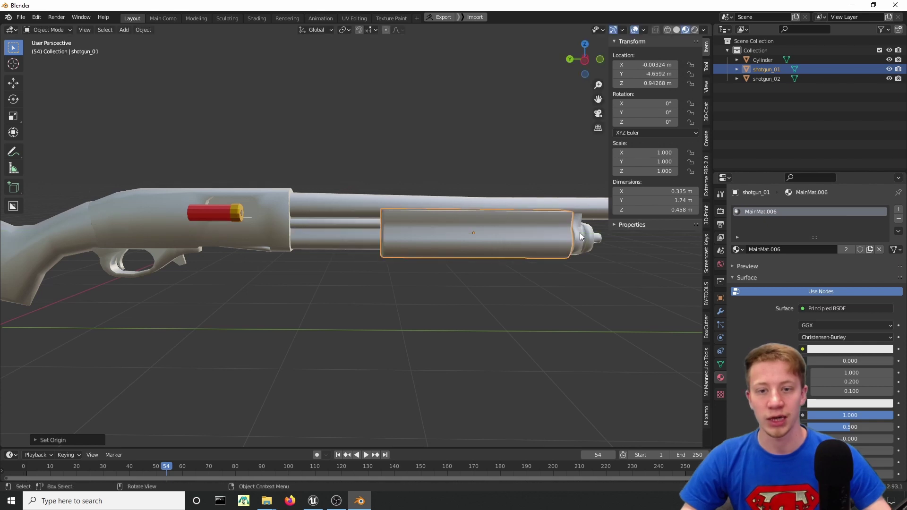
- Reset the location of the shotgun body, pump and shell to 0 m on all axes
{"action": "middle_click_drag", "start_coordinate": [580, 233], "coordinate": [260, 226]}
{"action": "left_click", "coordinate": [258, 226]}
{"action": "middle_click_drag", "start_coordinate": [321, 231], "coordinate": [378, 211]}
{"action": "left_click", "coordinate": [274, 248]}
{"action": "scroll", "coordinate": [303, 236], "scroll_direction": "down", "scroll_amount": 1}
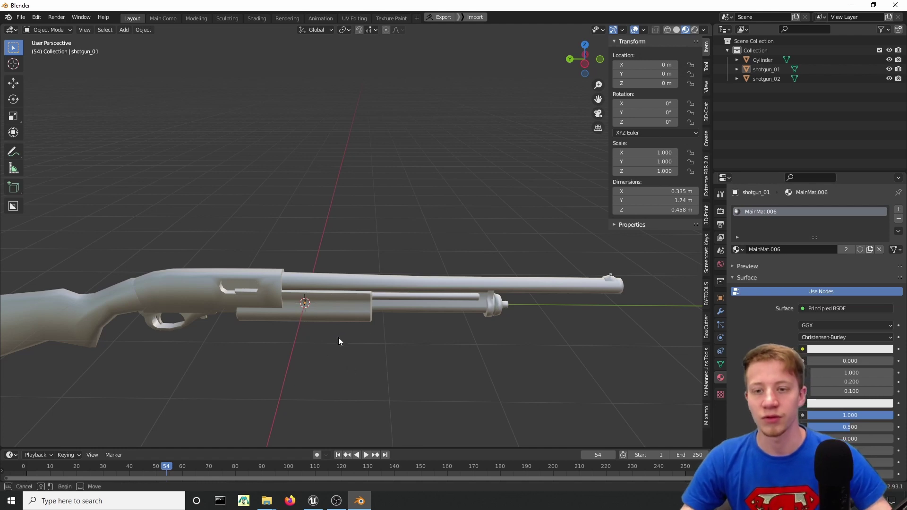
{"action": "left_click_drag", "start_coordinate": [339, 341], "coordinate": [236, 210]}
{"action": "middle_click_drag", "start_coordinate": [248, 220], "coordinate": [485, 217]}
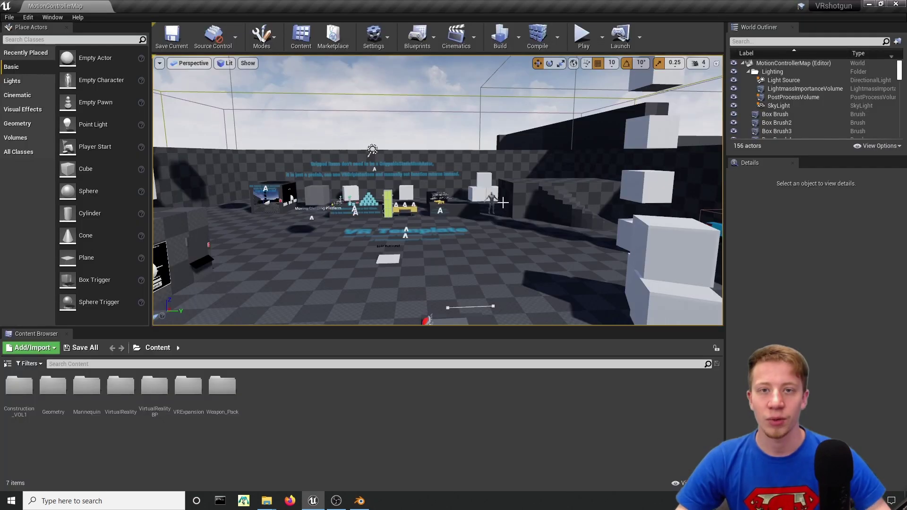
- Switch to Unreal Editor and import all meshes from the ShotgunAssets FBX into the Content folder with the default import options
{"action": "right_click_drag", "start_coordinate": [480, 208], "coordinate": [534, 190]}
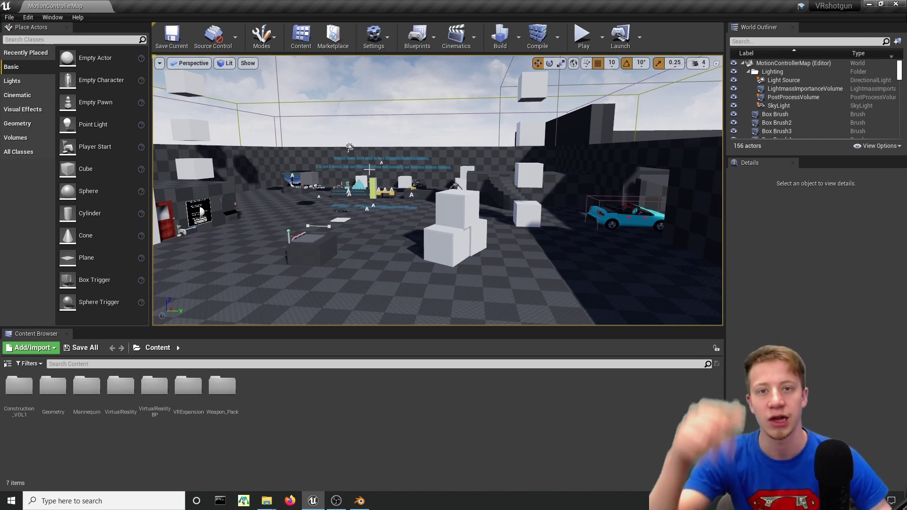
{"action": "right_click_drag", "start_coordinate": [378, 167], "coordinate": [425, 115]}
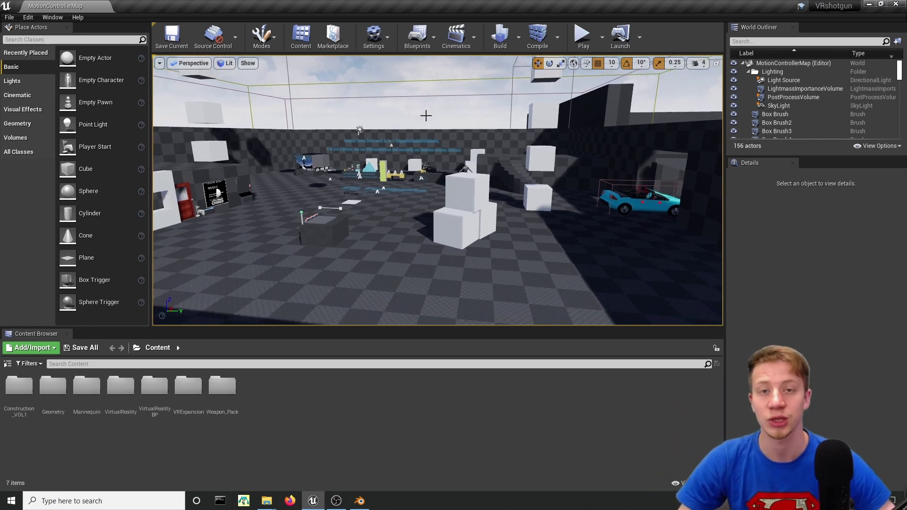
{"action": "right_click_drag", "start_coordinate": [350, 156], "coordinate": [330, 151]}
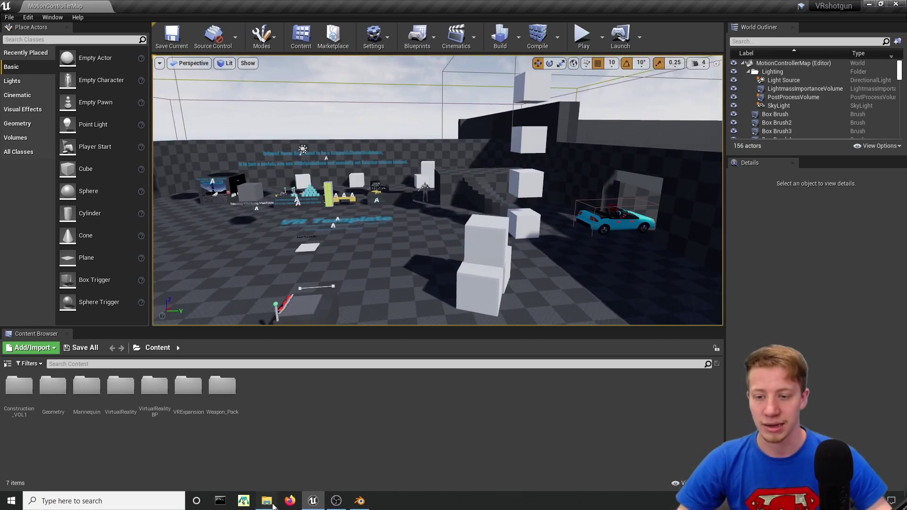
{"action": "left_click", "coordinate": [267, 501]}
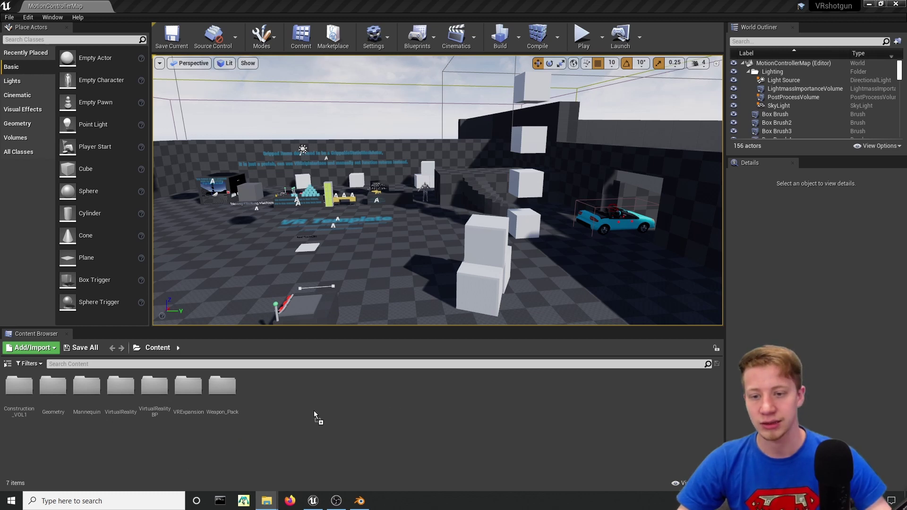
{"action": "left_click_drag", "start_coordinate": [314, 412], "coordinate": [315, 413]}
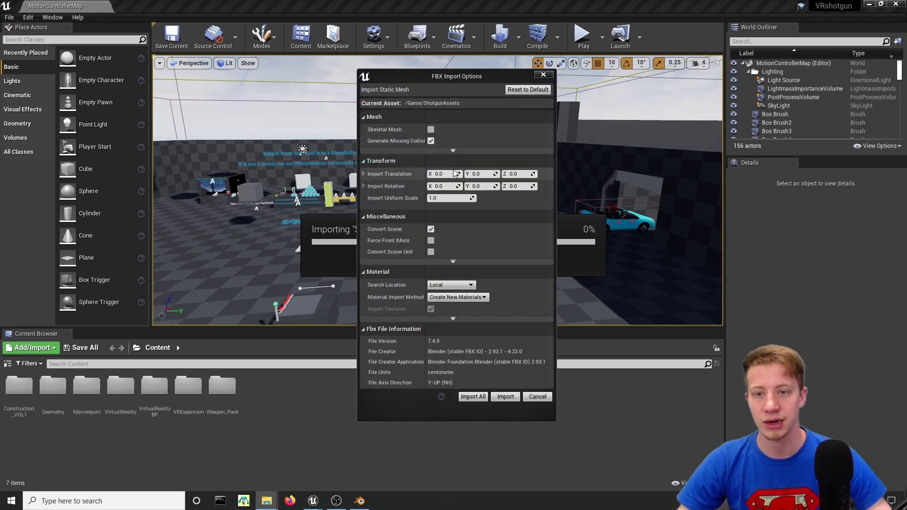
{"action": "left_click", "coordinate": [473, 397]}
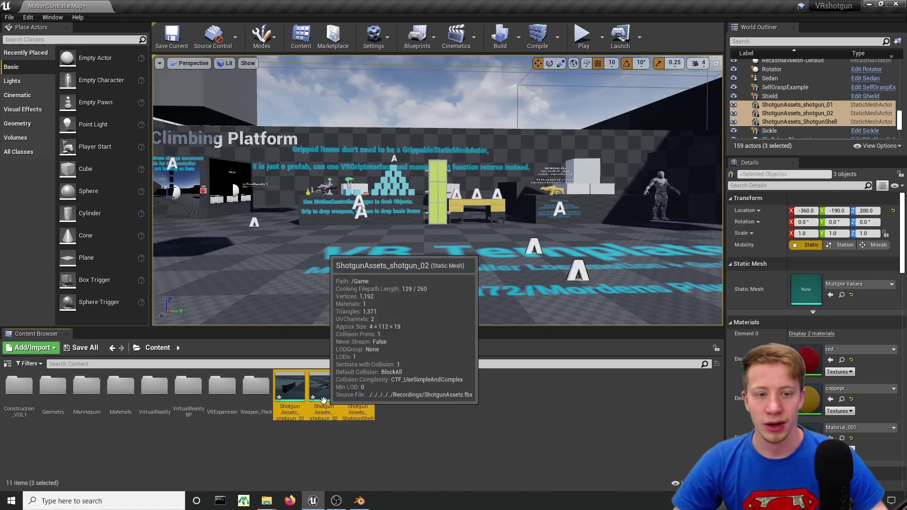
- Place the three imported shotgun meshes in the level and view them up close
{"action": "left_click_drag", "start_coordinate": [323, 401], "coordinate": [454, 216]}
{"action": "key", "text": "w"}
{"action": "right_click_drag", "start_coordinate": [454, 216], "coordinate": [716, 239]}
{"action": "key", "text": "a"}
{"action": "key", "text": "s"}
{"action": "key", "text": "w"}
{"action": "right_click_drag", "start_coordinate": [302, 232], "coordinate": [379, 249]}
- Slide the placed pump mesh along the barrel to Y -160
{"action": "left_click", "coordinate": [379, 248]}
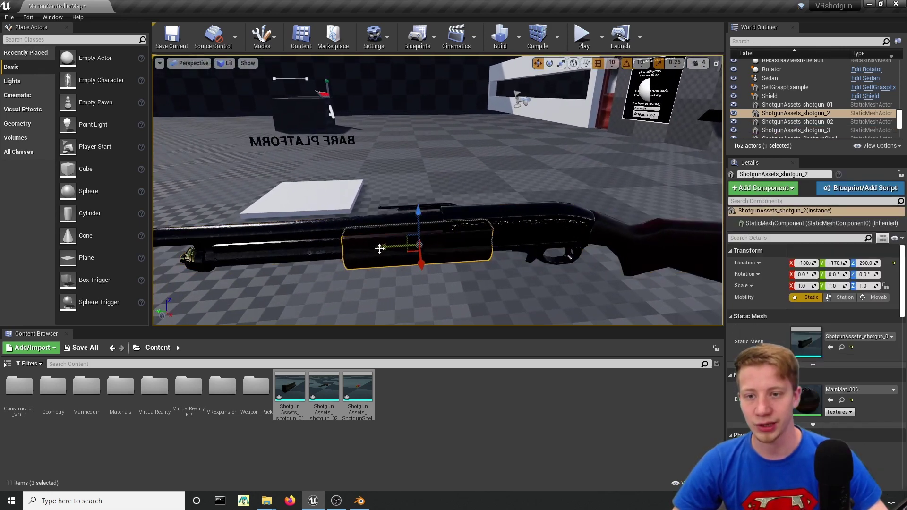
{"action": "left_click_drag", "start_coordinate": [382, 247], "coordinate": [309, 249]}
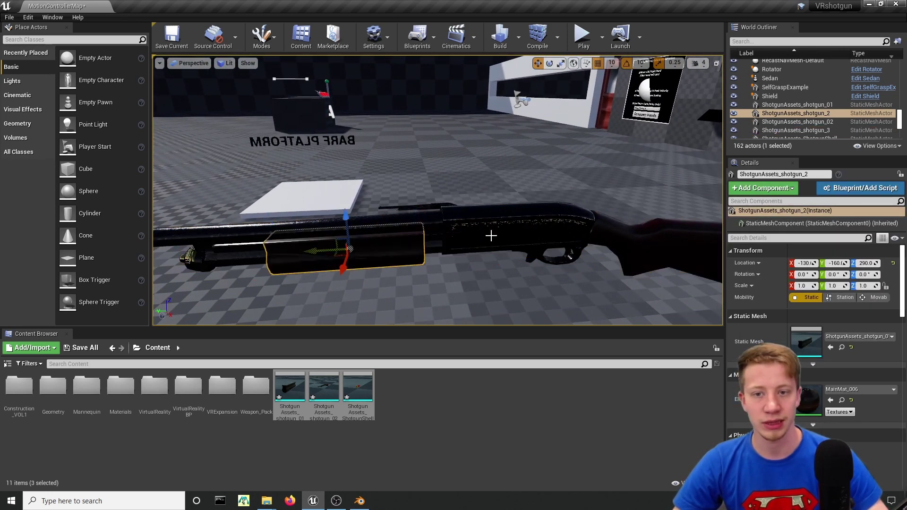
{"action": "right_click_drag", "start_coordinate": [491, 236], "coordinate": [461, 224]}
- Delete the placed shotgun meshes from the level
{"action": "right_click_drag", "start_coordinate": [518, 262], "coordinate": [428, 243]}
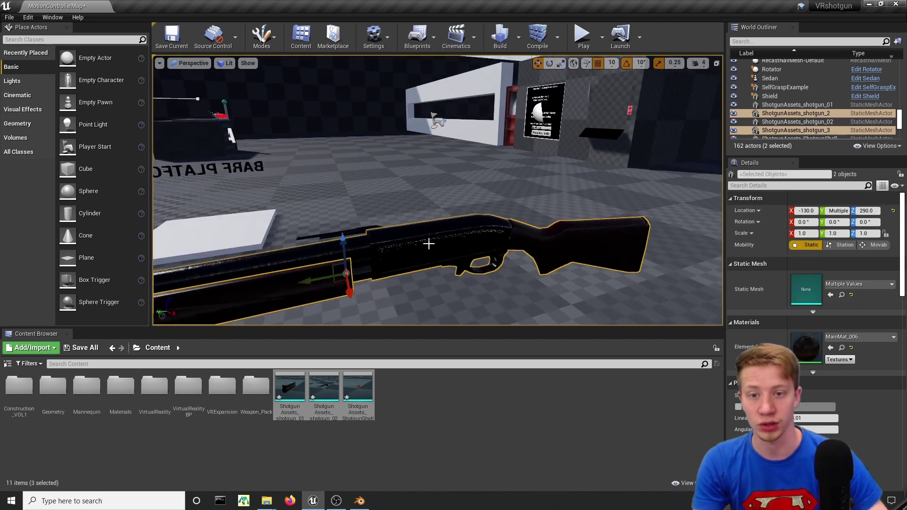
{"action": "key", "text": "Delete"}
{"action": "left_click", "coordinate": [360, 266]}
{"action": "key", "text": "Delete"}
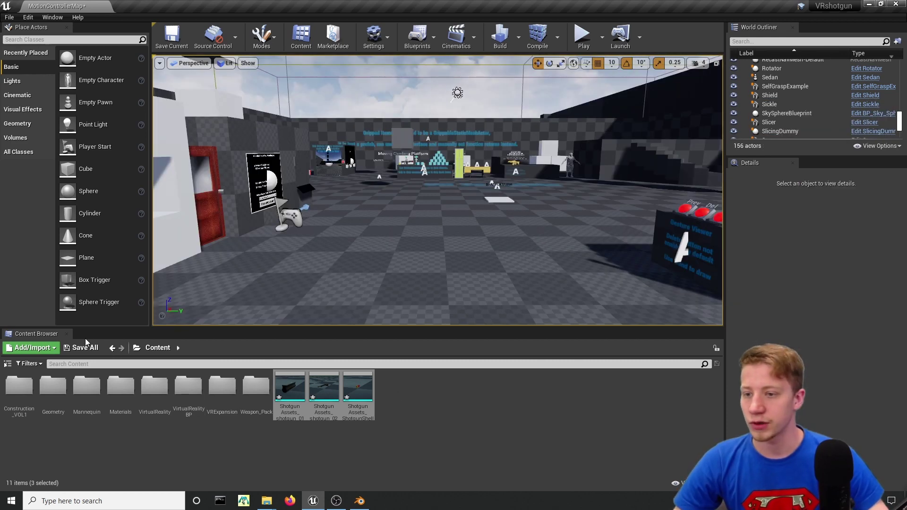
- Save the level and all newly imported shotgun meshes, materials and textures
{"action": "left_click", "coordinate": [84, 348]}
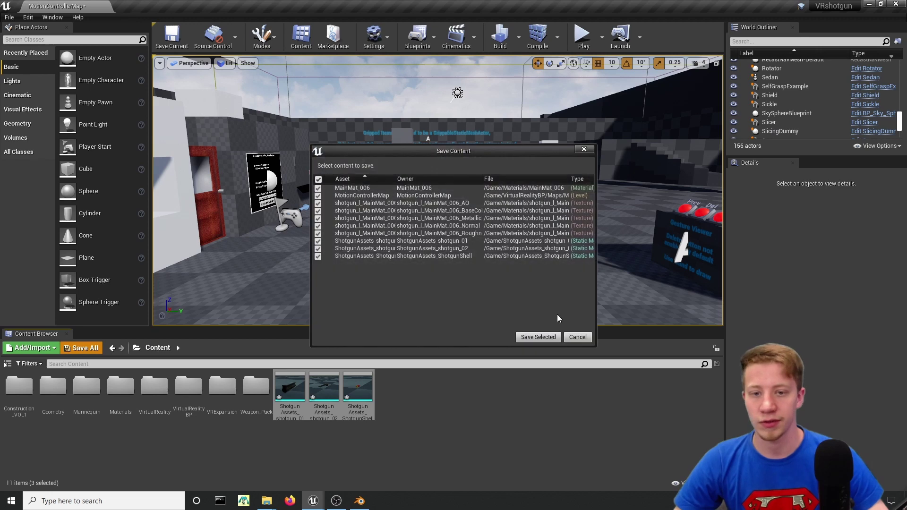
{"action": "left_click", "coordinate": [533, 335]}
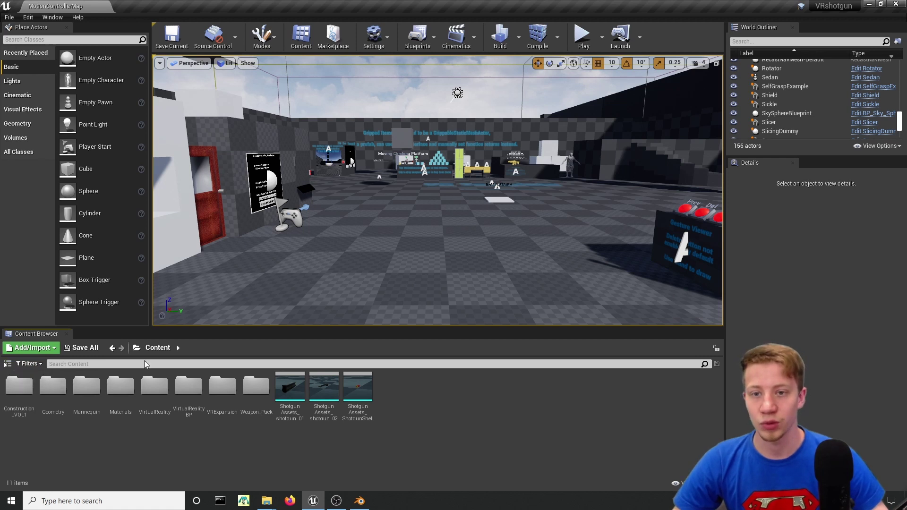
{"action": "left_click", "coordinate": [133, 371]}
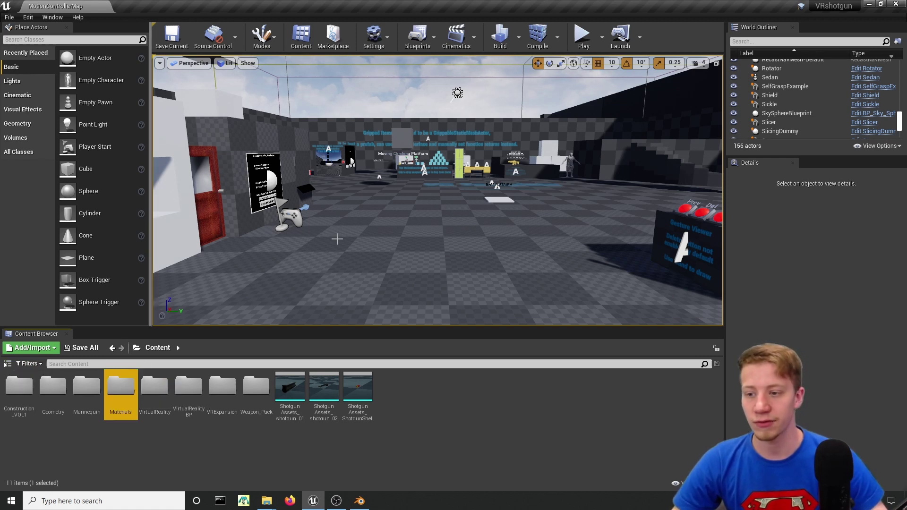
- Search the content for "gun", duplicate the GunBase blueprint and name the copy Shotgun_BP
{"action": "left_click", "coordinate": [92, 367]}
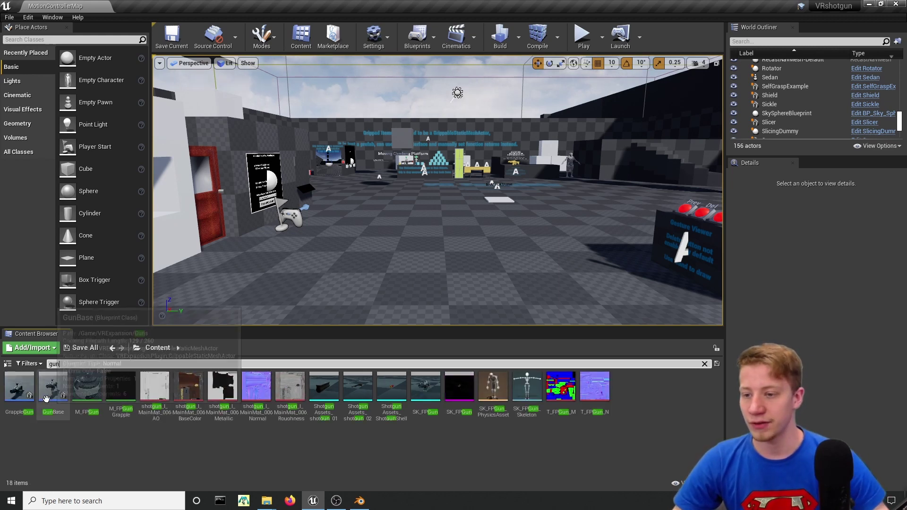
{"action": "right_click", "coordinate": [54, 394]}
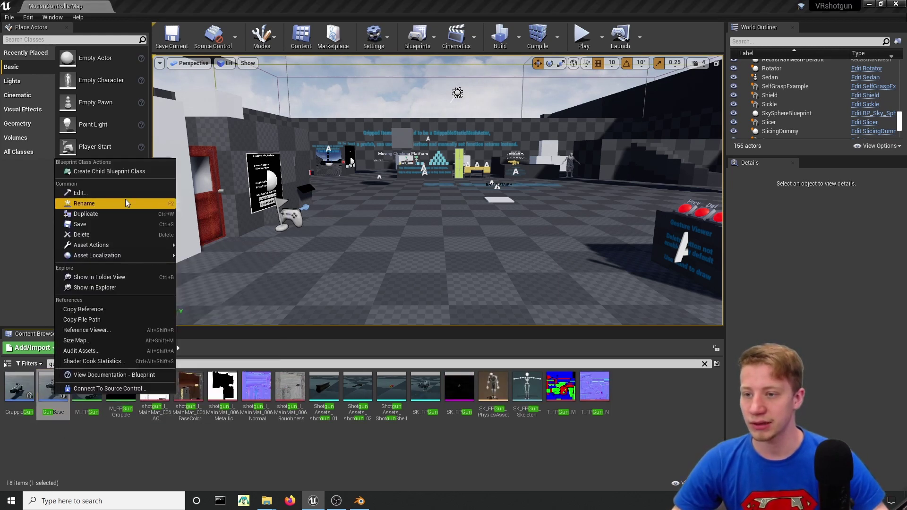
{"action": "left_click", "coordinate": [125, 214]}
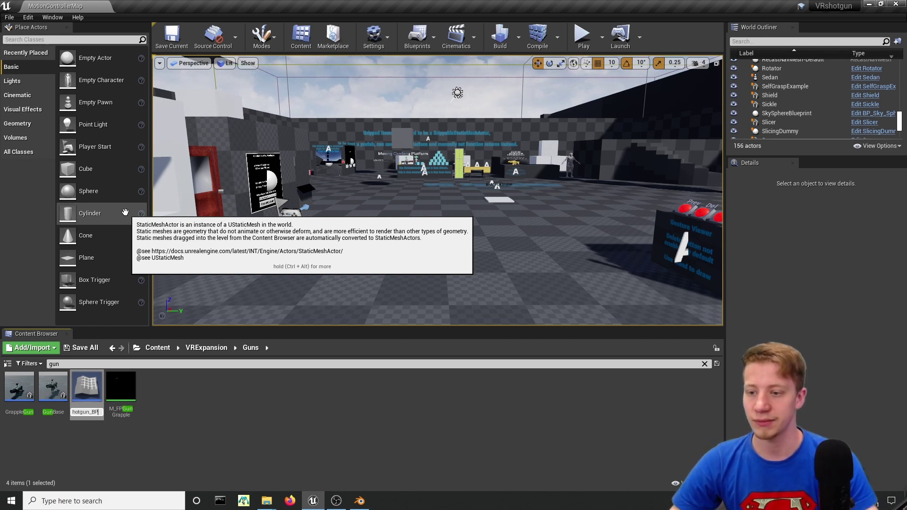
{"action": "key", "text": "Return"}
- Move Shotgun_BP from the Guns folder into the main Content folder
{"action": "left_click", "coordinate": [7, 364]}
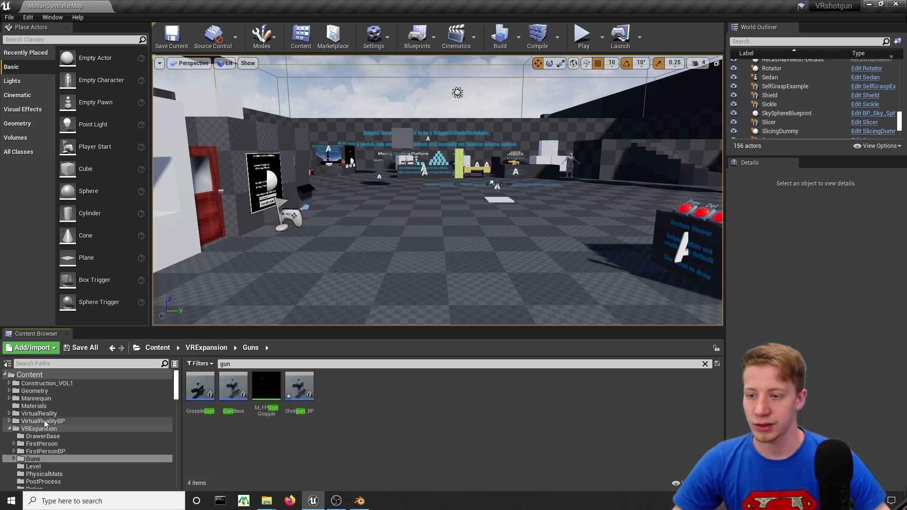
{"action": "left_click_drag", "start_coordinate": [303, 385], "coordinate": [38, 378]}
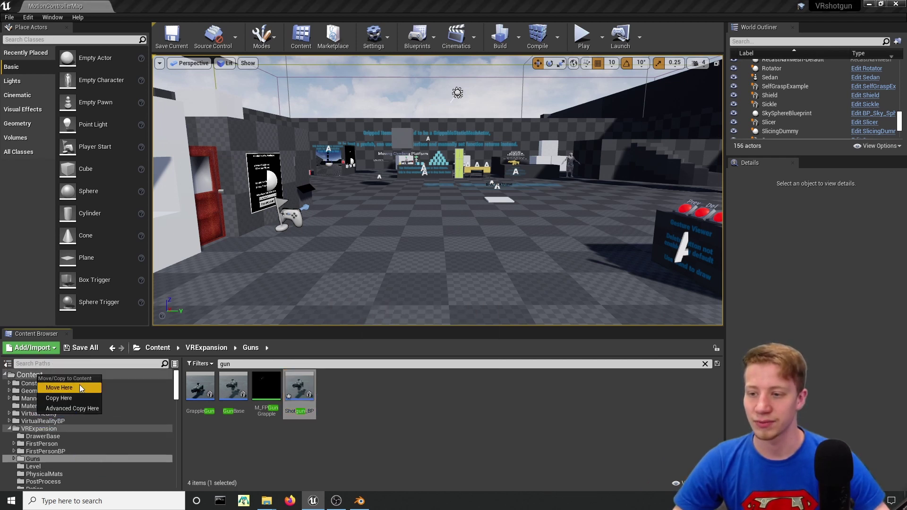
{"action": "left_click", "coordinate": [59, 388]}
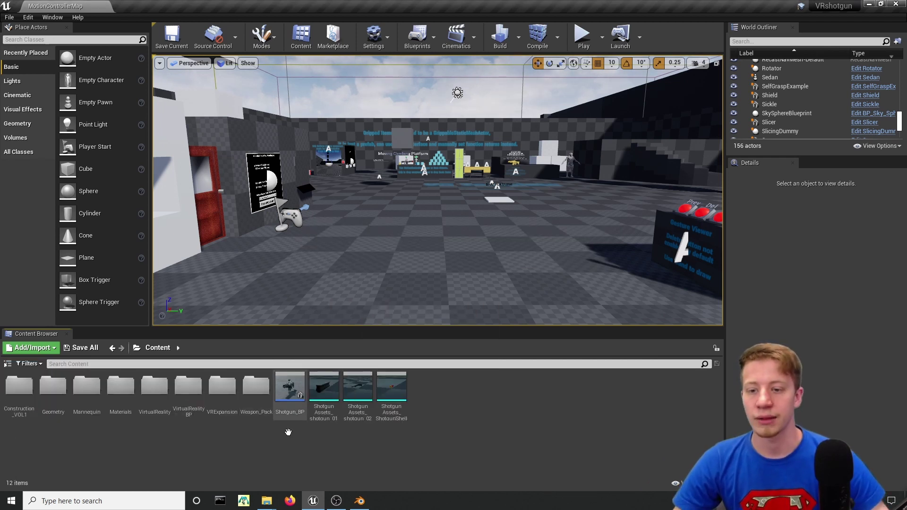
- Open the Shotgun_BP blueprint and set its main static mesh to ShotgunAssets_shotgun_02
{"action": "double_click", "coordinate": [289, 392]}
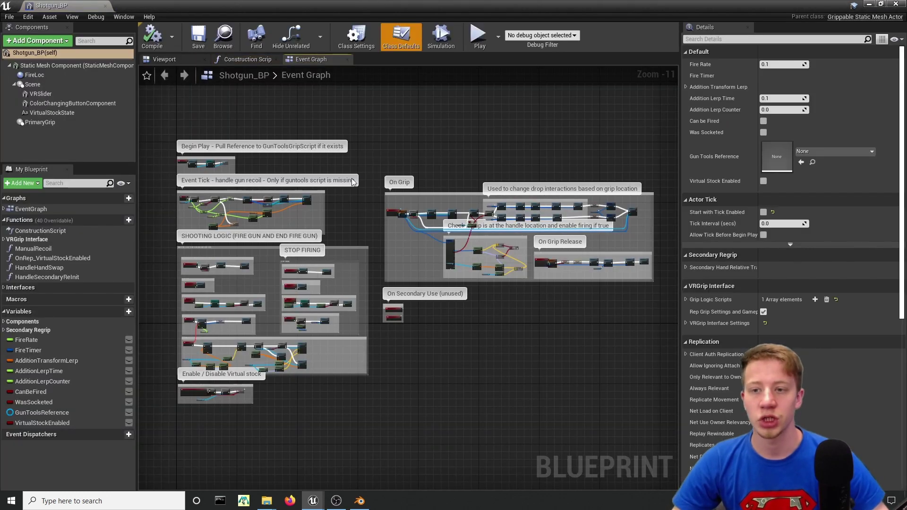
{"action": "right_click_drag", "start_coordinate": [351, 233], "coordinate": [450, 223]}
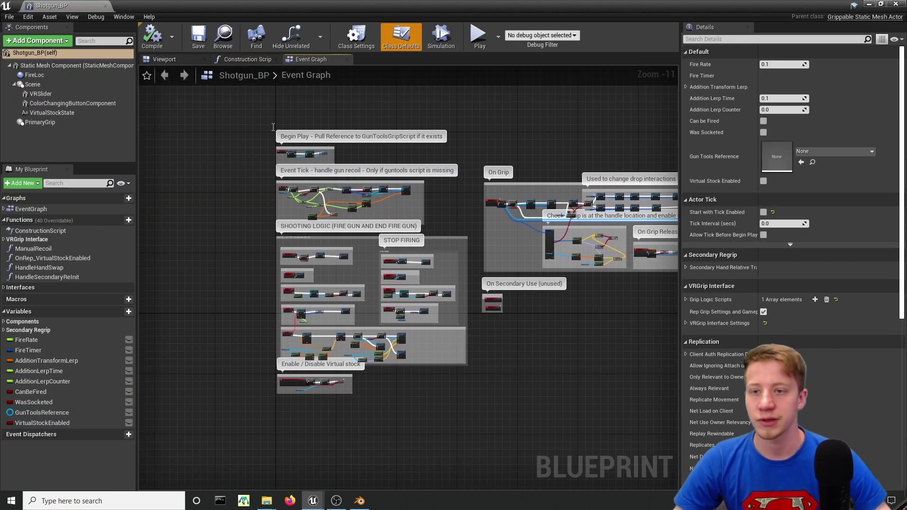
{"action": "left_click", "coordinate": [163, 60]}
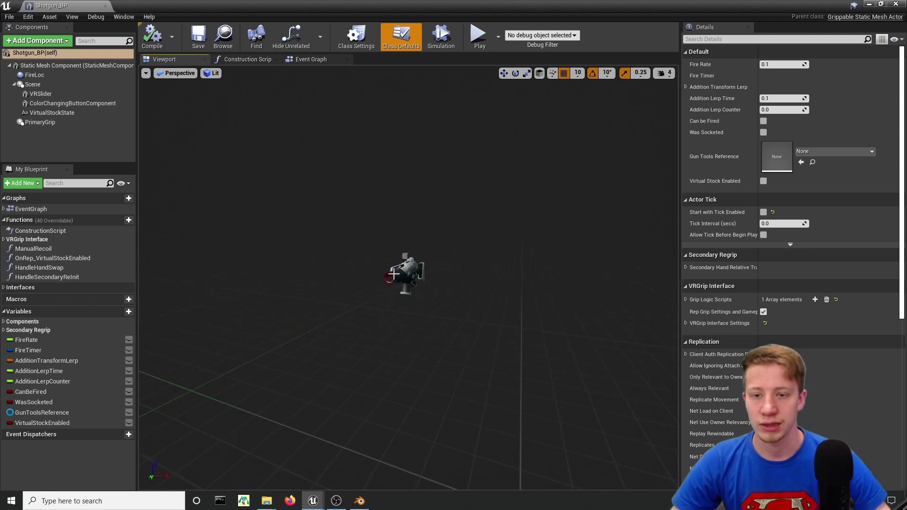
{"action": "left_click", "coordinate": [394, 274]}
{"action": "key", "text": "f"}
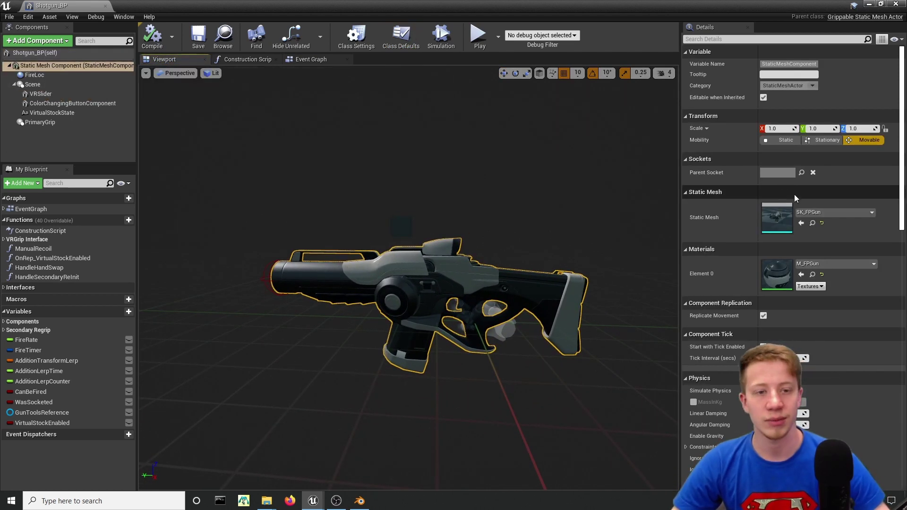
{"action": "left_click", "coordinate": [807, 211]}
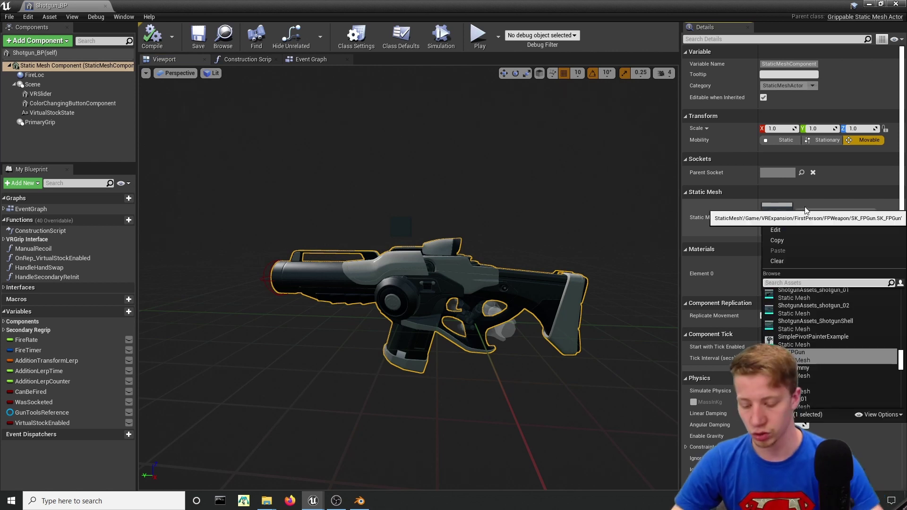
{"action": "left_click", "coordinate": [813, 307]}
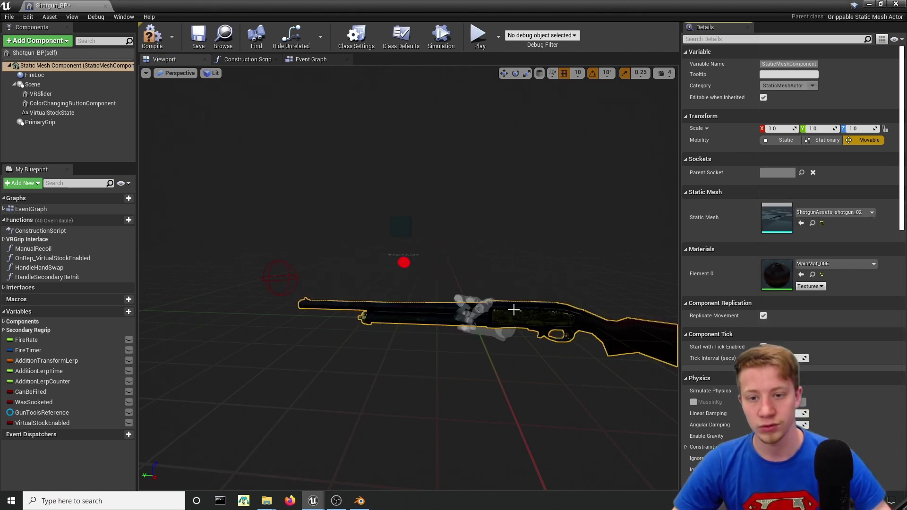
{"action": "right_click_drag", "start_coordinate": [536, 319], "coordinate": [565, 323]}
{"action": "left_click", "coordinate": [896, 4]}
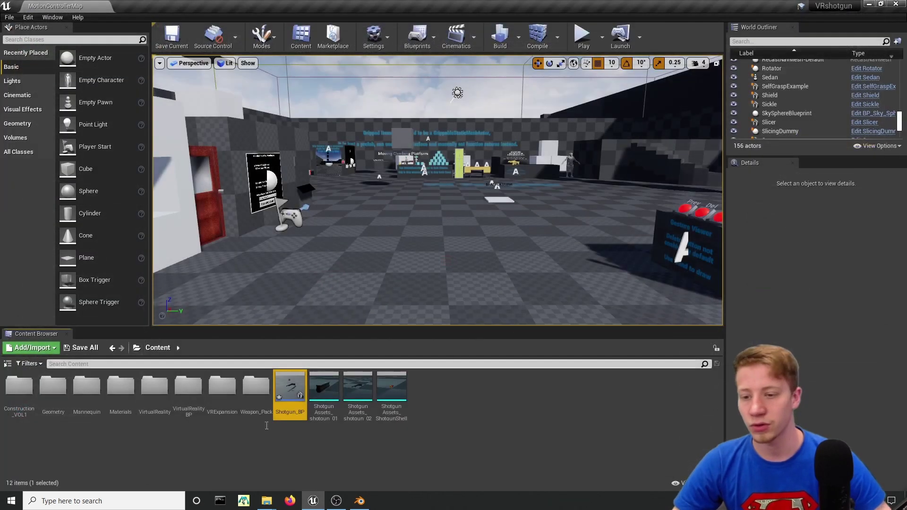
- Open the ShotgunAssets_shotgun_01 mesh and display its collision to examine how it fits the part
{"action": "double_click", "coordinate": [324, 387]}
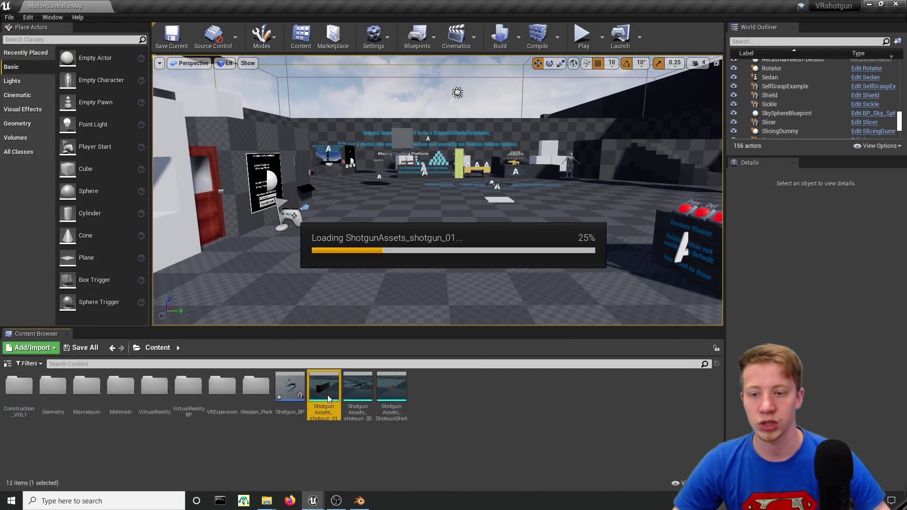
{"action": "right_click_drag", "start_coordinate": [339, 291], "coordinate": [203, 274]}
{"action": "right_click_drag", "start_coordinate": [203, 66], "coordinate": [366, 97]}
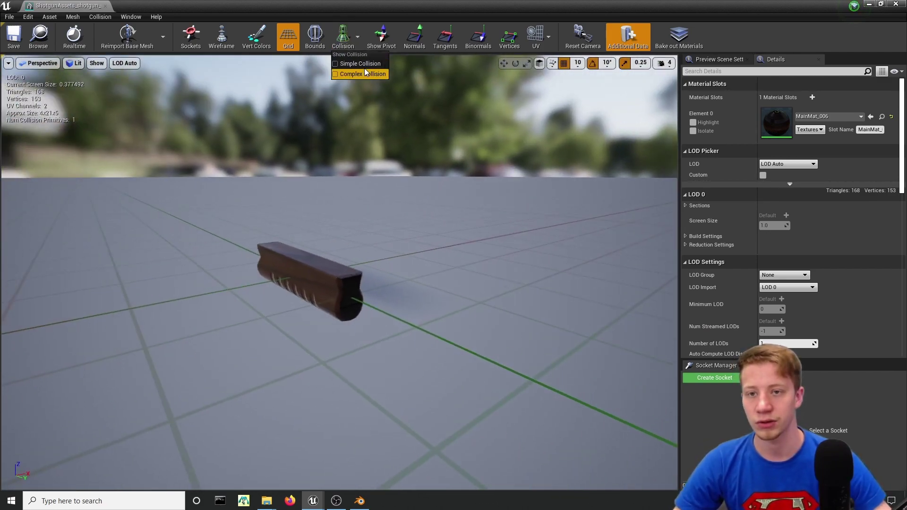
{"action": "left_click", "coordinate": [365, 74]}
{"action": "right_click_drag", "start_coordinate": [348, 308], "coordinate": [524, 272]}
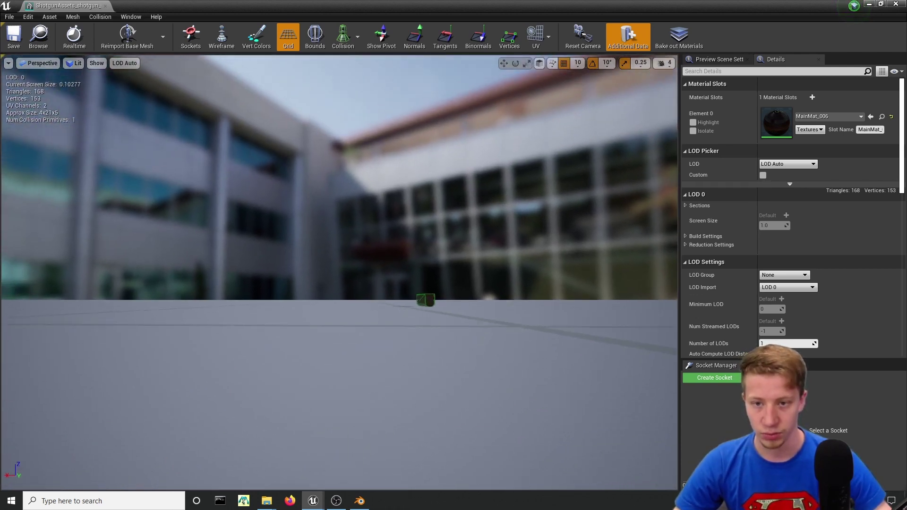
{"action": "right_click_drag", "start_coordinate": [338, 245], "coordinate": [48, 240]}
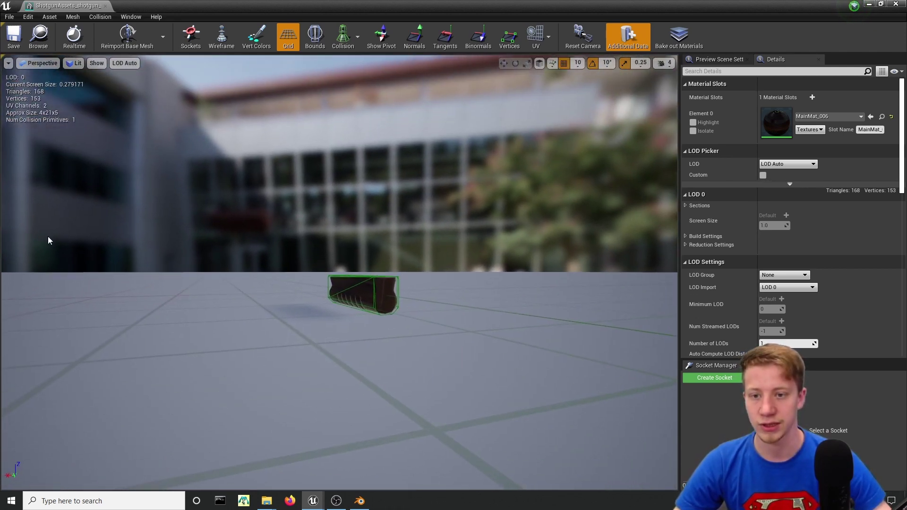
{"action": "left_click", "coordinate": [901, 4]}
- Display the collision of the ShotgunAssets_shotgun_02 mesh and replace it using Auto Convex Collision
{"action": "double_click", "coordinate": [362, 397]}
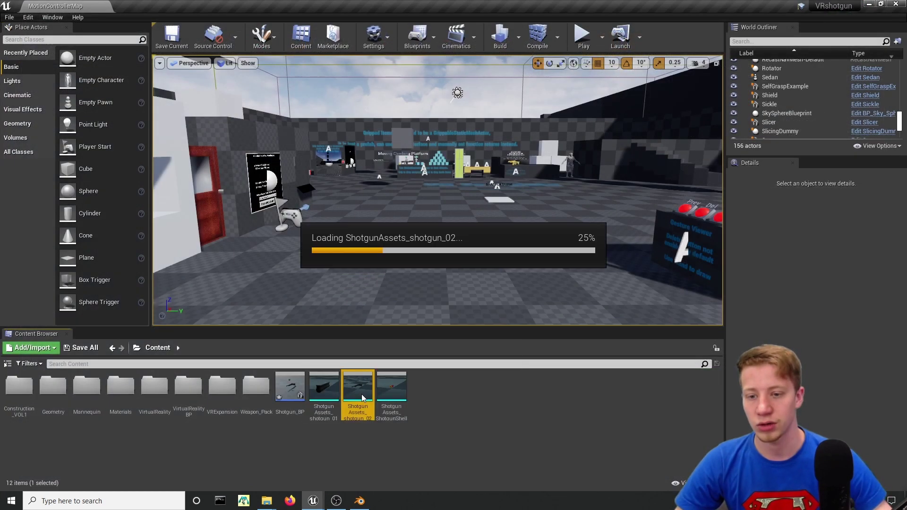
{"action": "left_click", "coordinate": [336, 38]}
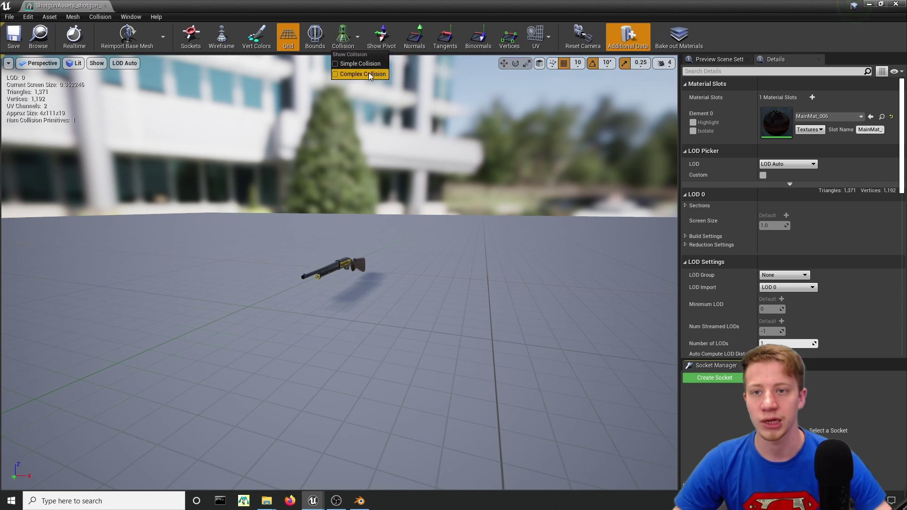
{"action": "right_click_drag", "start_coordinate": [375, 153], "coordinate": [232, 173]}
{"action": "left_click_drag", "start_coordinate": [307, 145], "coordinate": [302, 142]}
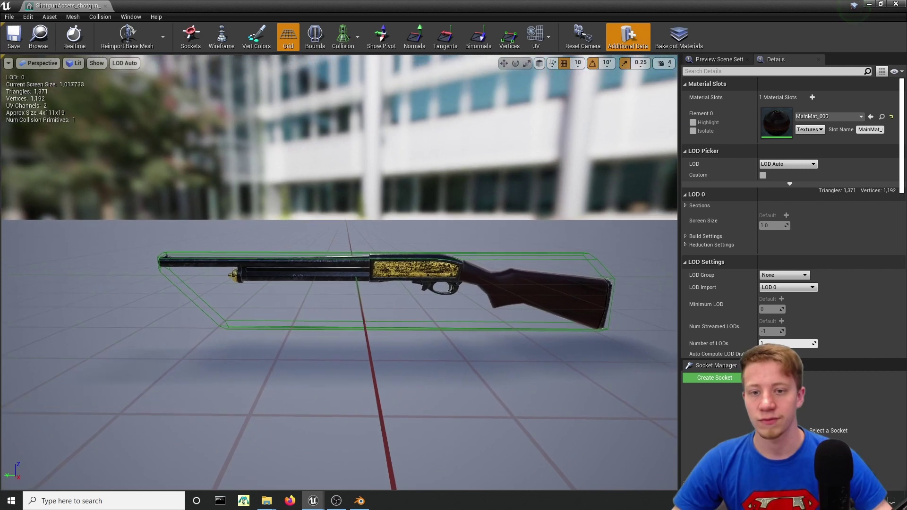
{"action": "left_click", "coordinate": [100, 17]}
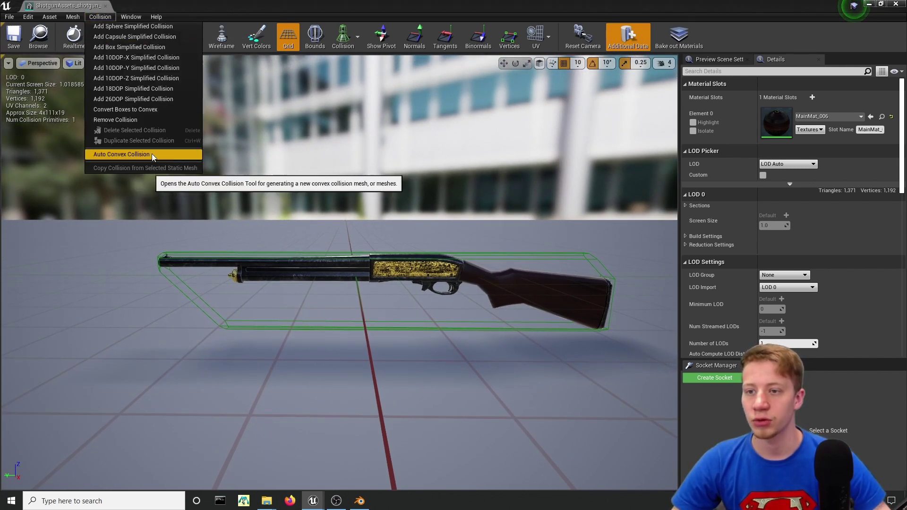
{"action": "left_click", "coordinate": [180, 155]}
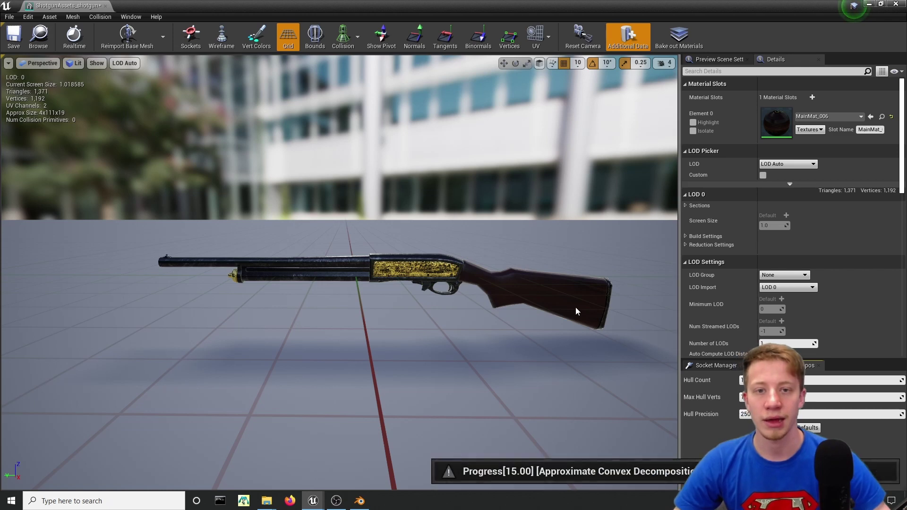
{"action": "left_click_drag", "start_coordinate": [576, 307], "coordinate": [472, 300], "text": "alt"}
{"action": "left_click_drag", "start_coordinate": [529, 302], "coordinate": [454, 308]}
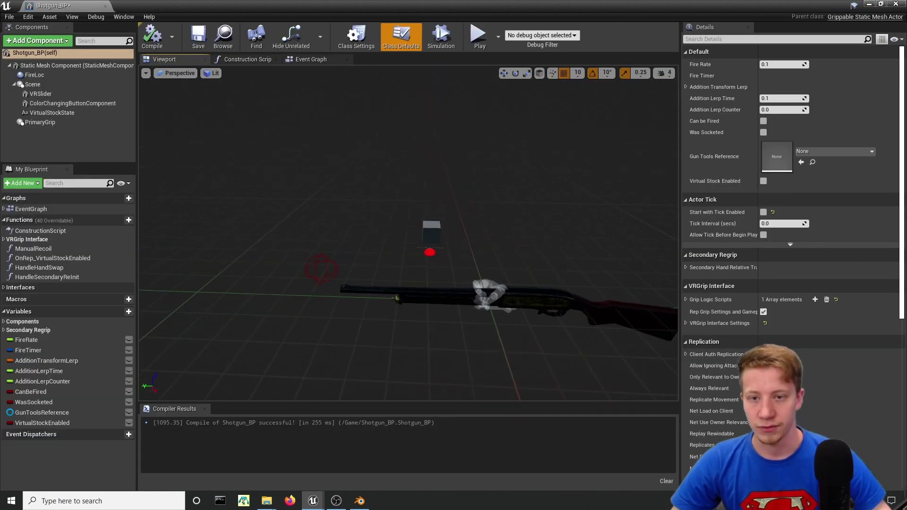
- Delete the red ColorChangingButtonComponent from Shotgun_BP, including confirmation despite its bound events
{"action": "key", "text": "w"}
{"action": "right_click_drag", "start_coordinate": [419, 231], "coordinate": [610, 206]}
{"action": "key", "text": "s"}
{"action": "key", "text": "w"}
{"action": "key", "text": "w"}
{"action": "key", "text": "s"}
{"action": "scroll", "coordinate": [449, 264], "scroll_direction": "up", "scroll_amount": 3}
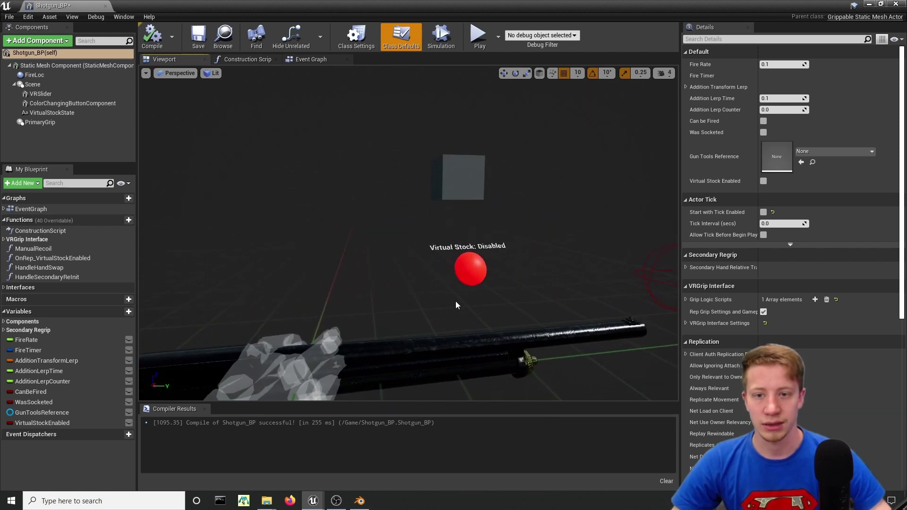
{"action": "left_click", "coordinate": [472, 269]}
{"action": "key", "text": "Delete"}
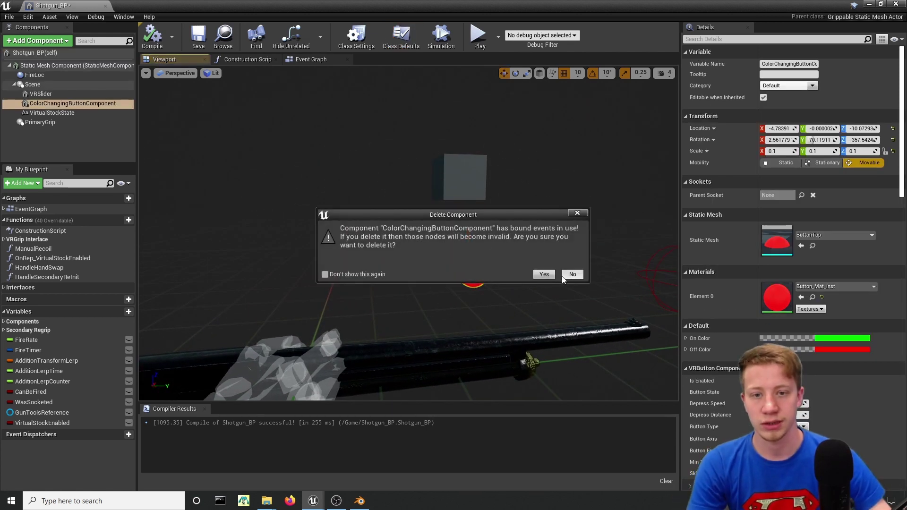
{"action": "left_click", "coordinate": [544, 274]}
- Delete the Enable / Disable Virtual stock nodes from the event graph
{"action": "mouse_move", "coordinate": [450, 243]}
{"action": "right_mouse_down"}
{"action": "mouse_move", "coordinate": [276, 254]}
{"action": "mouse_move", "coordinate": [433, 243]}
{"action": "right_mouse_up"}
{"action": "left_click", "coordinate": [233, 217]}
{"action": "key", "text": "Delete"}
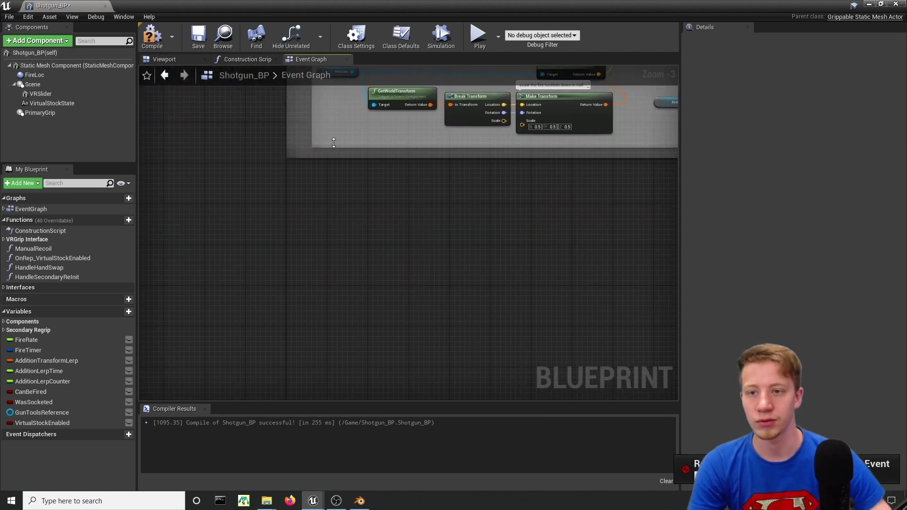
- Delete the VRSlider cube and the VirtualStockState text from the shotgun blueprint
{"action": "left_click", "coordinate": [170, 60]}
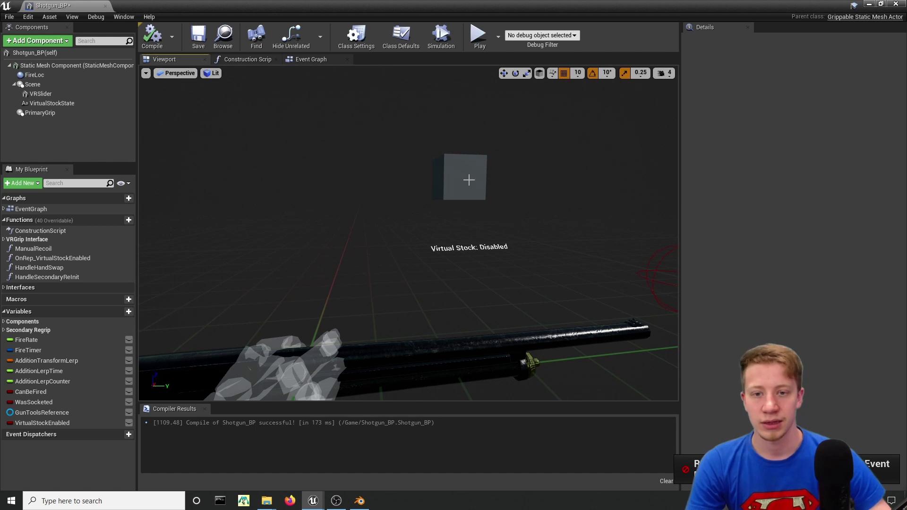
{"action": "left_click", "coordinate": [467, 179]}
{"action": "key", "text": "Delete"}
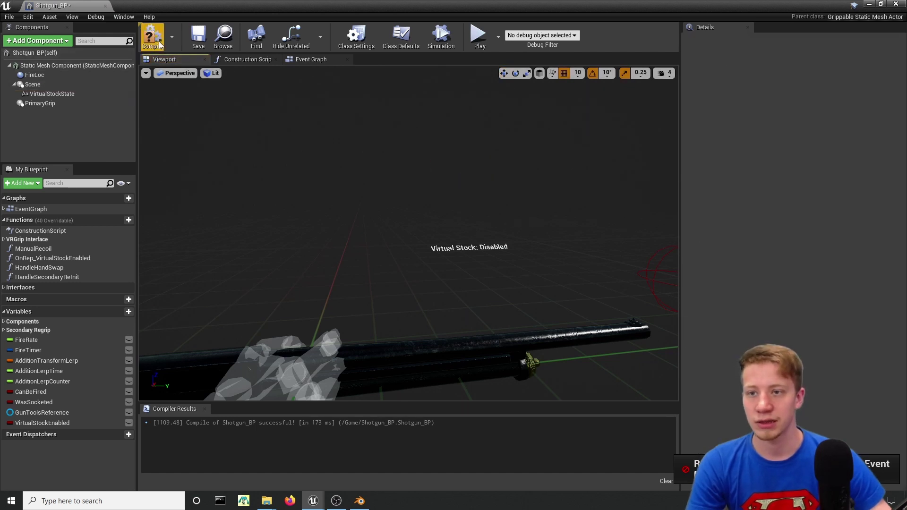
{"action": "left_click", "coordinate": [473, 250]}
{"action": "key", "text": "Delete"}
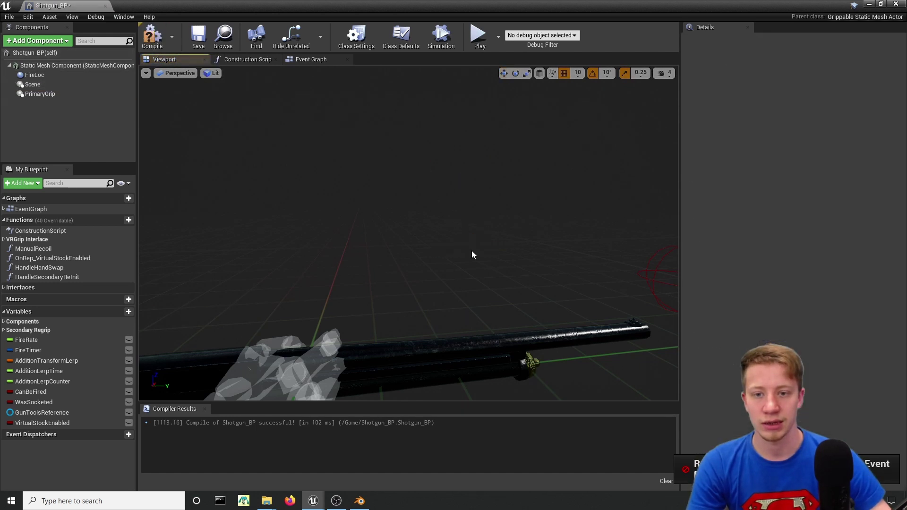
- Compile the blueprint, delete all nodes after the entry node in On Rep Virtual Stock Enabled, and recompile
{"action": "left_click", "coordinate": [156, 48]}
{"action": "right_click_drag", "start_coordinate": [296, 253], "coordinate": [245, 274]}
{"action": "double_click", "coordinate": [354, 426]}
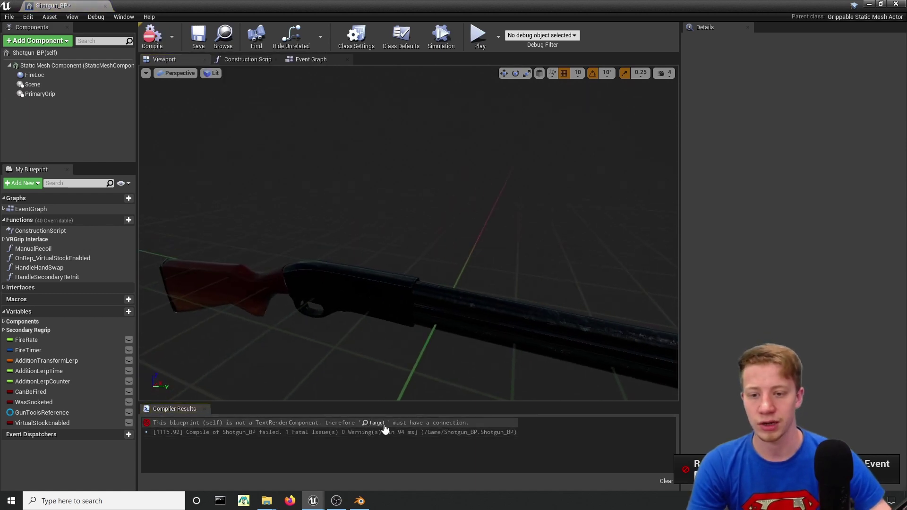
{"action": "scroll", "coordinate": [549, 242], "scroll_direction": "down", "scroll_amount": 4}
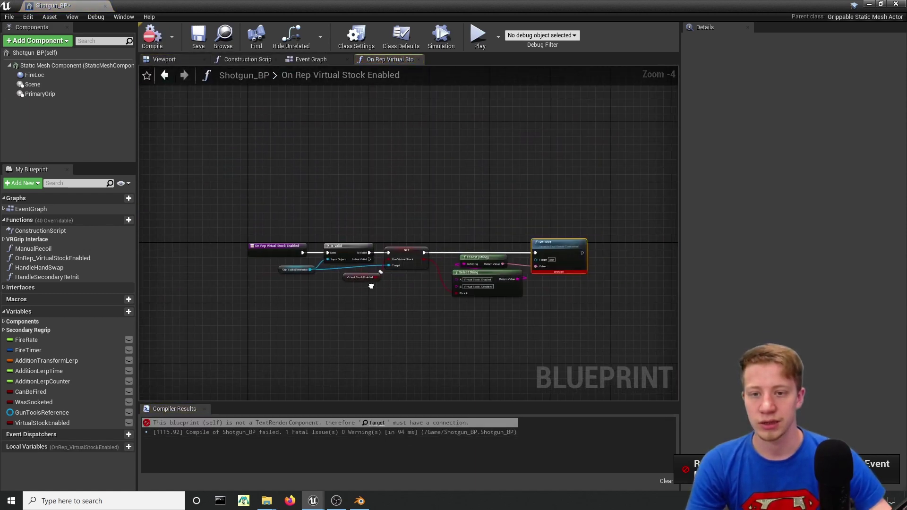
{"action": "left_click_drag", "start_coordinate": [611, 344], "coordinate": [161, 155]}
{"action": "key", "text": "Delete"}
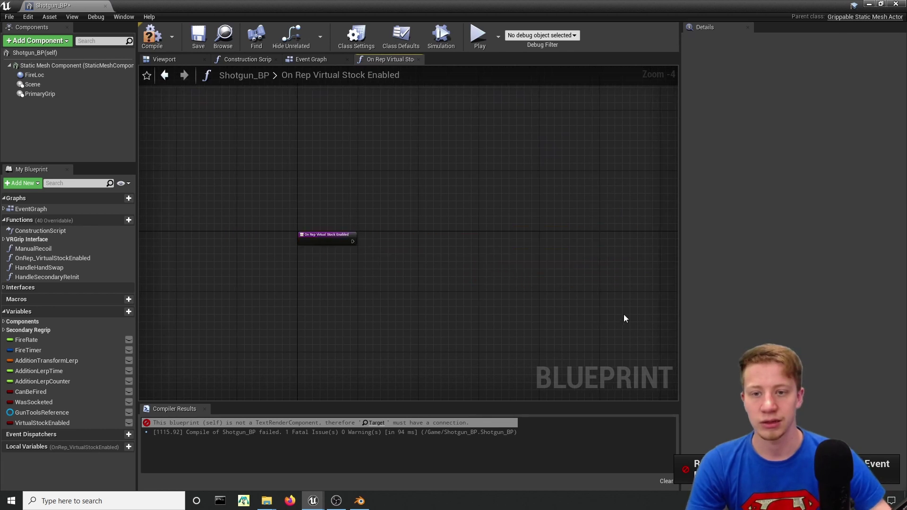
{"action": "left_click", "coordinate": [152, 37]}
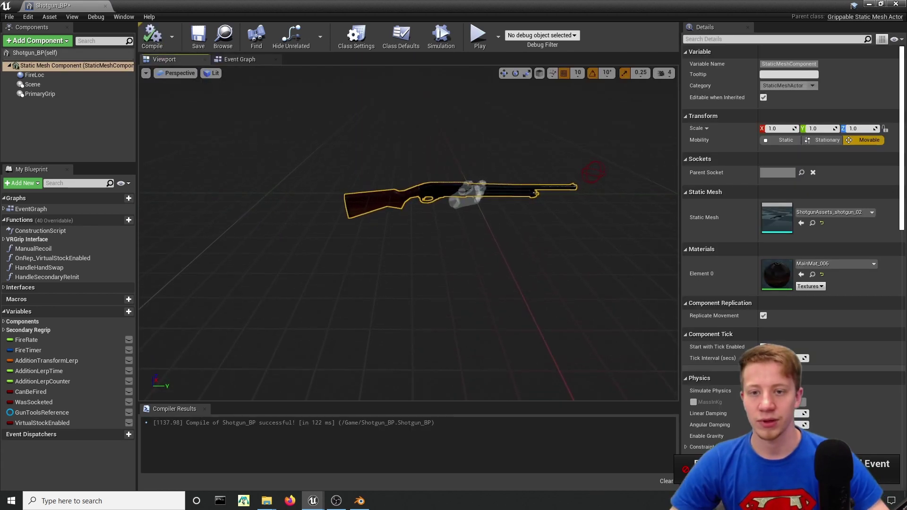
- Move the PrimaryGrip hand back and down onto the shotgun's stock, to about Y -32.8 and Z -2.8
{"action": "left_click", "coordinate": [52, 66]}
{"action": "left_click", "coordinate": [40, 93]}
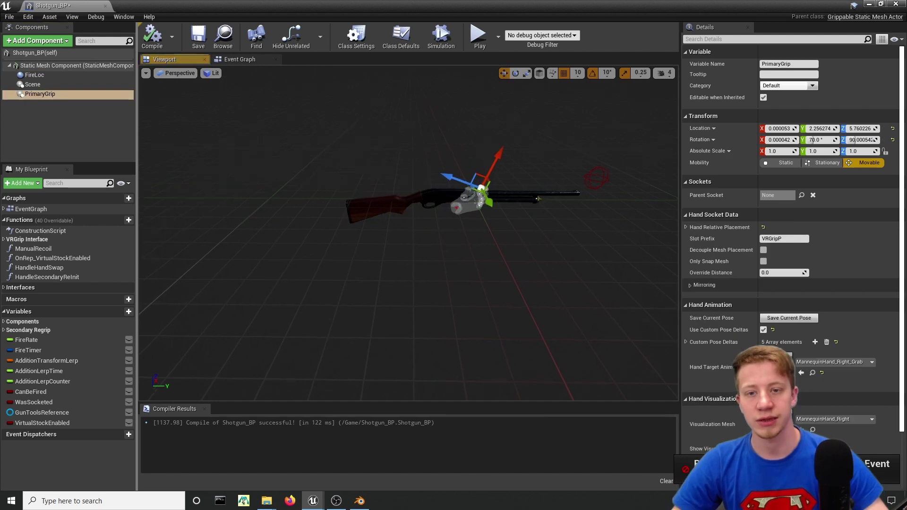
{"action": "key", "text": "f"}
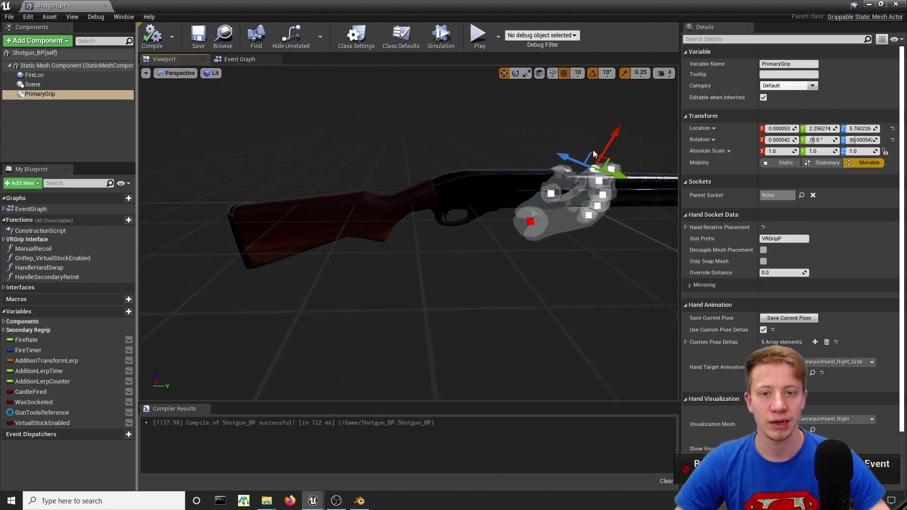
{"action": "right_click_drag", "start_coordinate": [608, 168], "coordinate": [539, 182]}
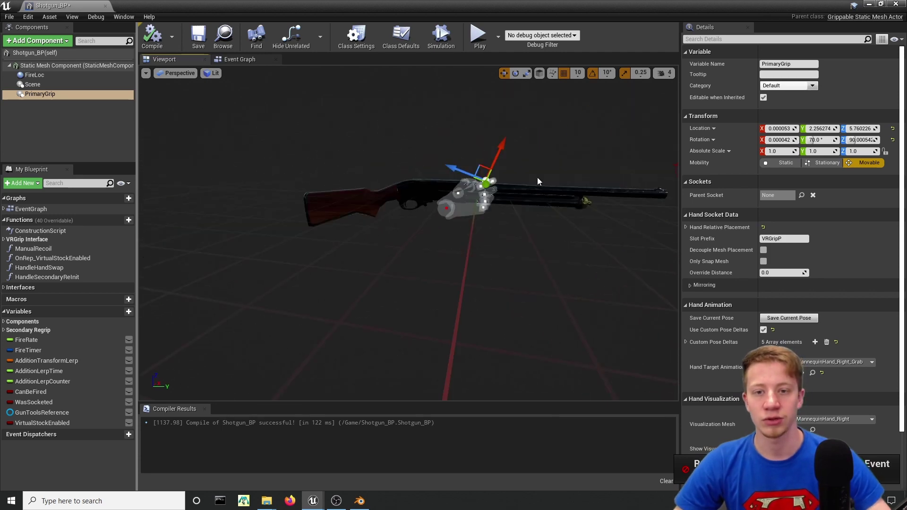
{"action": "right_click_drag", "start_coordinate": [451, 212], "coordinate": [482, 195]}
{"action": "left_click_drag", "start_coordinate": [457, 194], "coordinate": [368, 184]}
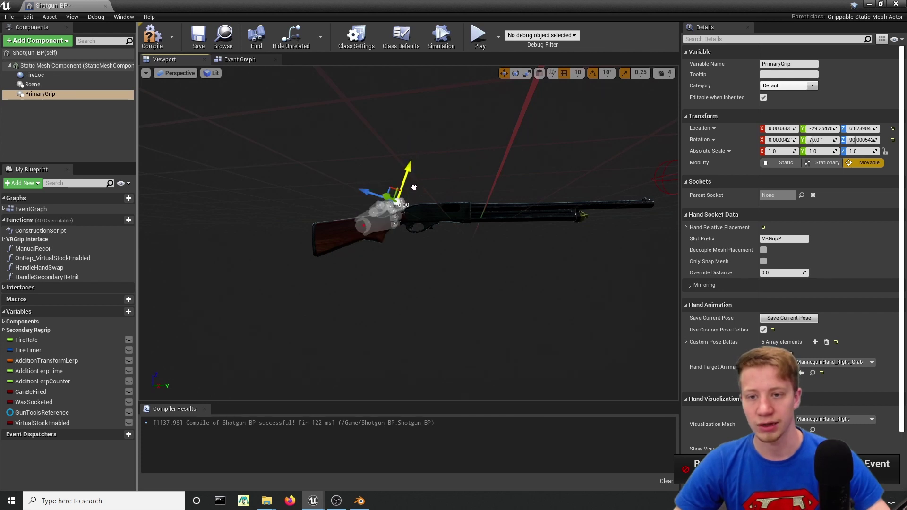
{"action": "left_click_drag", "start_coordinate": [412, 193], "coordinate": [406, 211]}
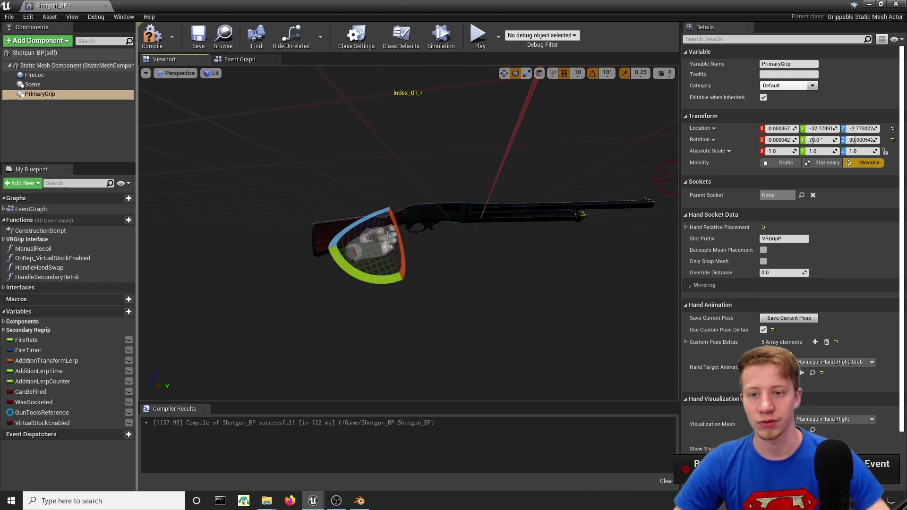
- Select the thumb_02_r bone of the PrimaryGrip hand and adjust its rotation to fit the stock
{"action": "key", "text": "f"}
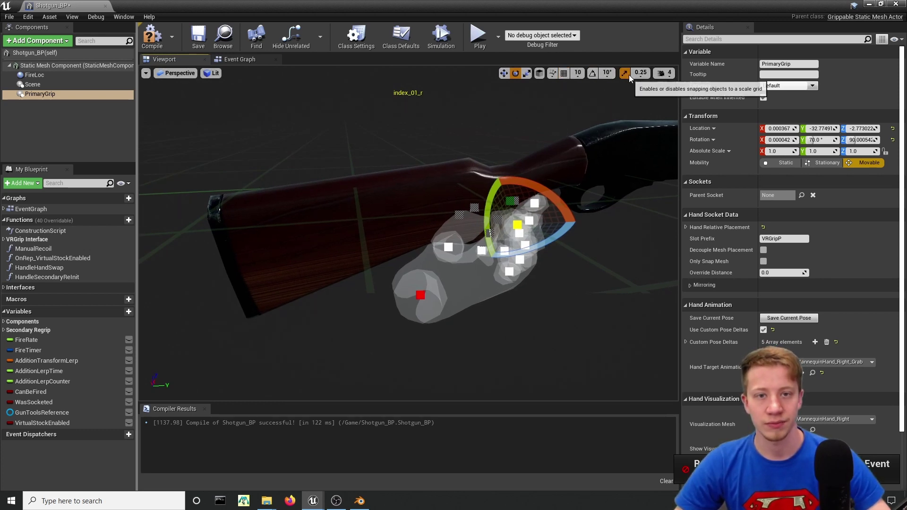
{"action": "left_click", "coordinate": [471, 281]}
{"action": "key", "text": "w"}
{"action": "left_click_drag", "start_coordinate": [463, 255], "coordinate": [459, 219]}
{"action": "scroll", "coordinate": [473, 213], "scroll_direction": "down", "scroll_amount": 5}
{"action": "left_click", "coordinate": [437, 212]}
{"action": "key", "text": "e"}
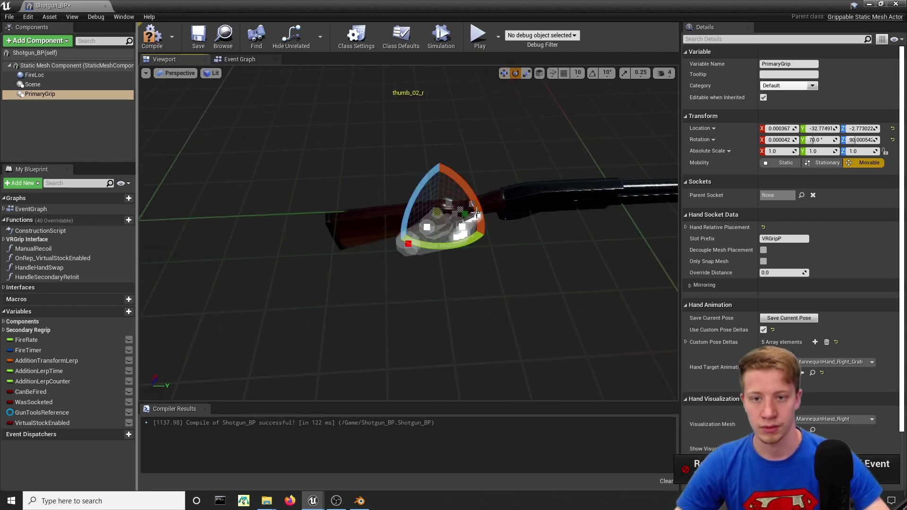
{"action": "right_click_drag", "start_coordinate": [477, 212], "coordinate": [369, 208]}
{"action": "left_click_drag", "start_coordinate": [368, 208], "coordinate": [336, 268]}
{"action": "right_click_drag", "start_coordinate": [336, 268], "coordinate": [359, 213]}
- Set the camera speed to 1 and rotate the PrimaryGrip hand's middle_01_r bone to curl the finger around the stock
{"action": "left_click", "coordinate": [663, 73]}
{"action": "left_click", "coordinate": [457, 210]}
{"action": "left_click", "coordinate": [402, 227]}
{"action": "left_click", "coordinate": [40, 94]}
{"action": "left_click", "coordinate": [400, 226]}
{"action": "left_click_drag", "start_coordinate": [361, 258], "coordinate": [382, 285]}
{"action": "left_click", "coordinate": [411, 260]}
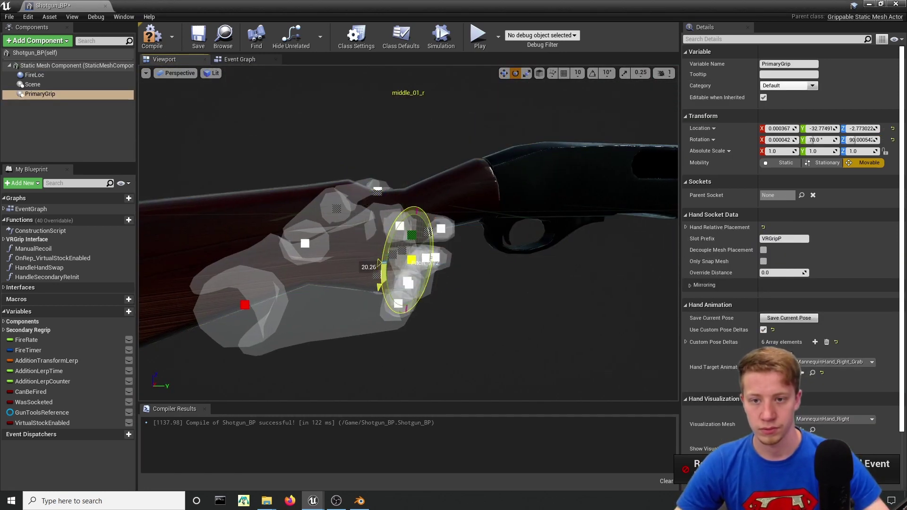
- Adjust the rotation of further finger bones on the PrimaryGrip hand so they wrap around the shotgun's stock
{"action": "right_click_drag", "start_coordinate": [382, 285], "coordinate": [461, 260]}
{"action": "left_click", "coordinate": [461, 259]}
{"action": "left_click", "coordinate": [265, 260]}
{"action": "left_click_drag", "start_coordinate": [227, 257], "coordinate": [229, 265]}
{"action": "key", "text": "w"}
{"action": "left_click", "coordinate": [547, 290]}
{"action": "left_click", "coordinate": [401, 204]}
{"action": "right_click_drag", "start_coordinate": [547, 290], "coordinate": [416, 217]}
{"action": "key", "text": "e"}
{"action": "left_click", "coordinate": [415, 216]}
{"action": "left_click_drag", "start_coordinate": [379, 195], "coordinate": [395, 227]}
- Inspect the posed hand on the stock from several angles and look along the shotgun to the muzzle
{"action": "mouse_move", "coordinate": [395, 227]}
{"action": "right_mouse_down"}
{"action": "mouse_move", "coordinate": [368, 231]}
{"action": "mouse_move", "coordinate": [396, 235]}
{"action": "right_mouse_up"}
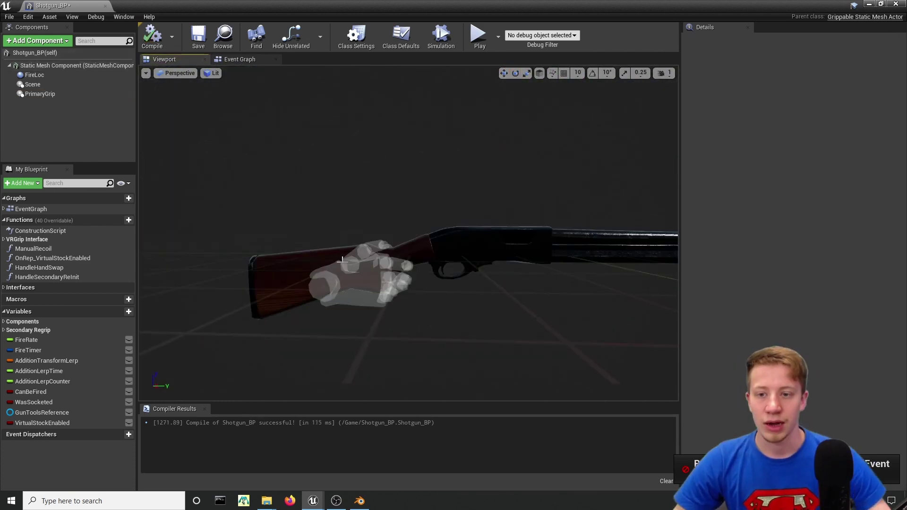
{"action": "left_click_drag", "start_coordinate": [407, 237], "coordinate": [444, 226], "text": "alt"}
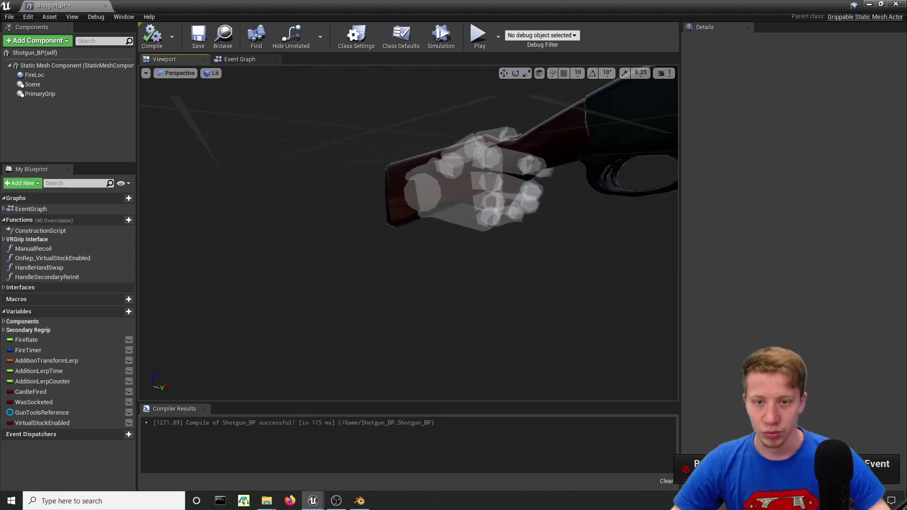
{"action": "mouse_move", "coordinate": [444, 227]}
{"action": "right_mouse_down"}
{"action": "mouse_move", "coordinate": [487, 224]}
{"action": "mouse_move", "coordinate": [452, 212]}
{"action": "right_mouse_up"}
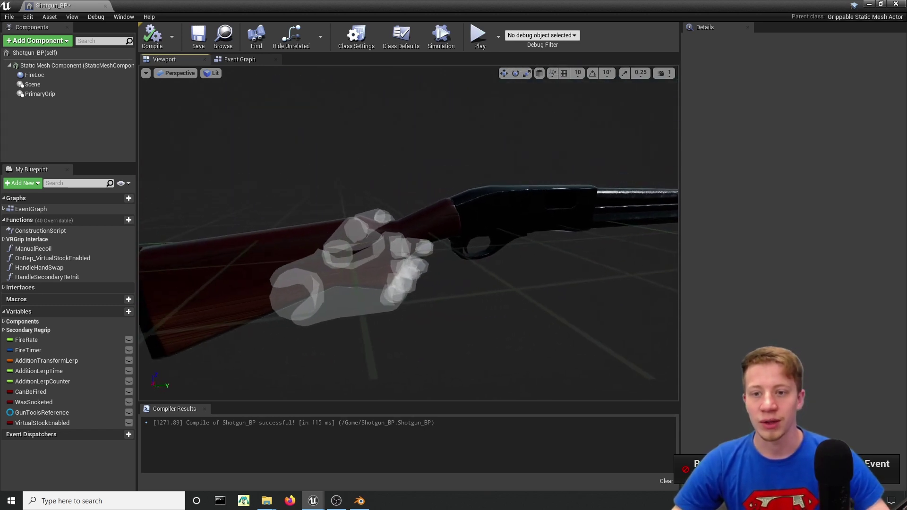
{"action": "right_click_drag", "start_coordinate": [414, 264], "coordinate": [411, 263]}
{"action": "right_click_drag", "start_coordinate": [167, 208], "coordinate": [167, 204]}
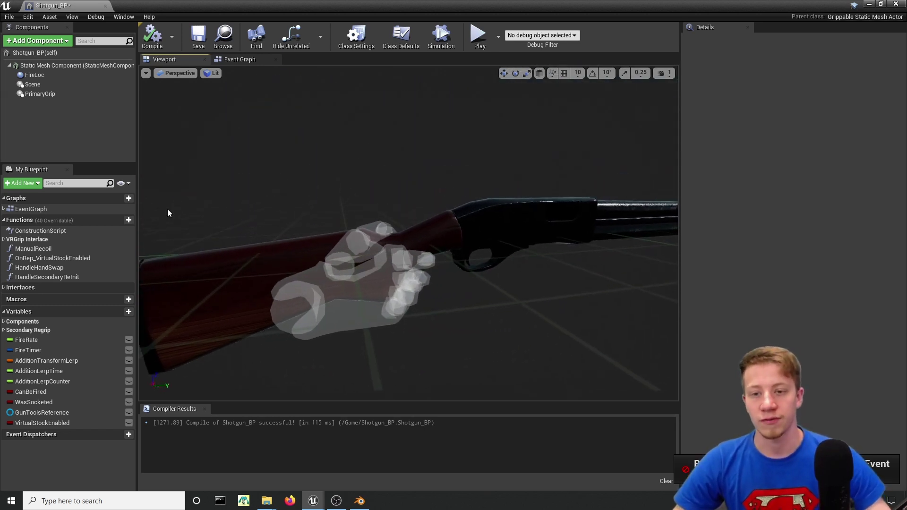
{"action": "left_click_drag", "start_coordinate": [465, 201], "coordinate": [428, 222], "text": "alt"}
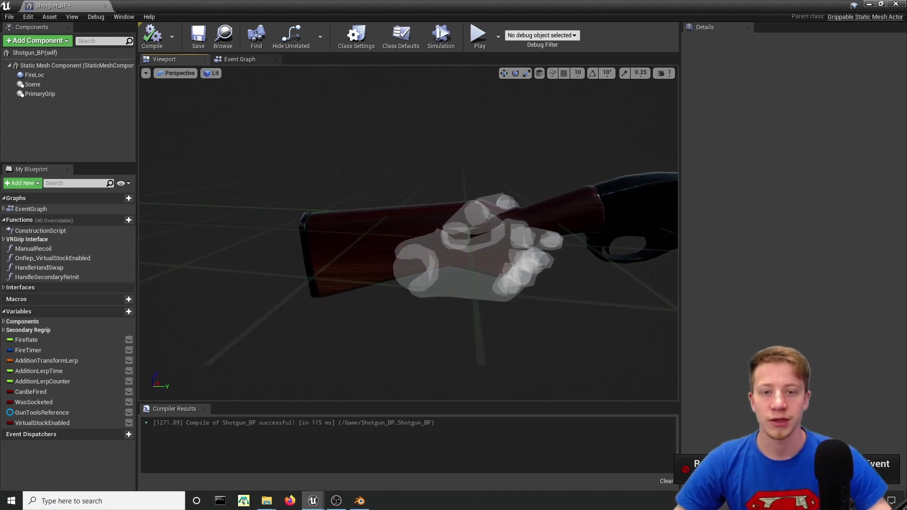
{"action": "right_click_drag", "start_coordinate": [410, 233], "coordinate": [444, 231]}
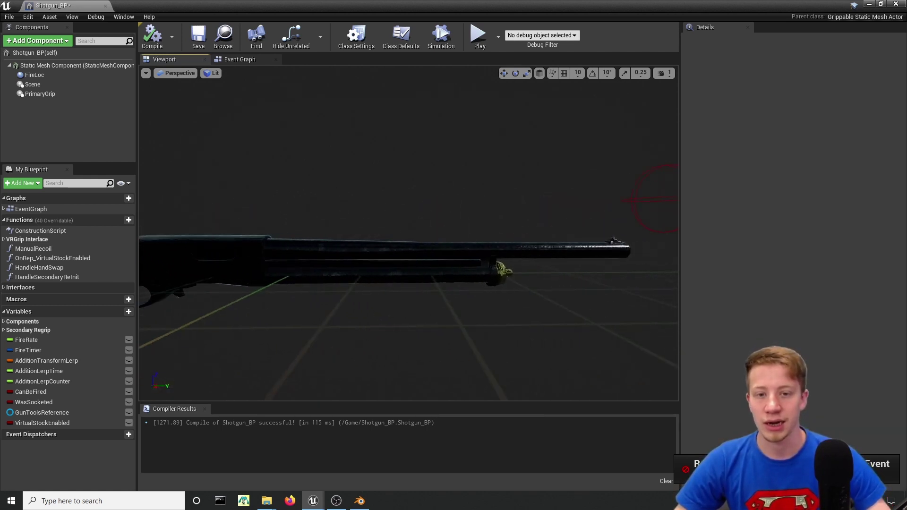
{"action": "right_click_drag", "start_coordinate": [312, 170], "coordinate": [309, 170]}
- Lower the FireLoc sphere to about Z 2.9 so it sits in front of the shotgun's muzzle, and compile the blueprint
{"action": "left_click", "coordinate": [600, 192]}
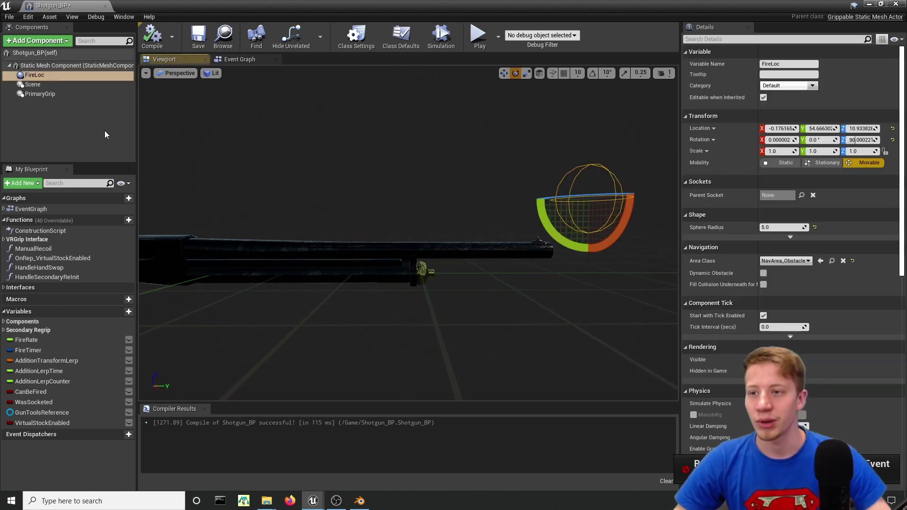
{"action": "left_click", "coordinate": [42, 77]}
{"action": "mouse_move", "coordinate": [585, 180]}
{"action": "right_mouse_down"}
{"action": "mouse_move", "coordinate": [574, 187]}
{"action": "mouse_move", "coordinate": [566, 171]}
{"action": "mouse_move", "coordinate": [583, 164]}
{"action": "right_mouse_up"}
{"action": "right_click_drag", "start_coordinate": [617, 191], "coordinate": [596, 191]}
{"action": "key", "text": "f"}
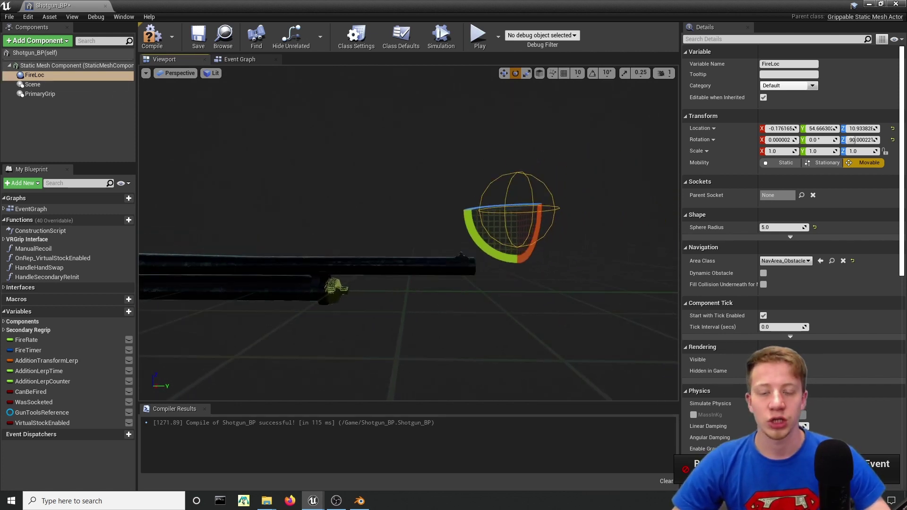
{"action": "key", "text": "w"}
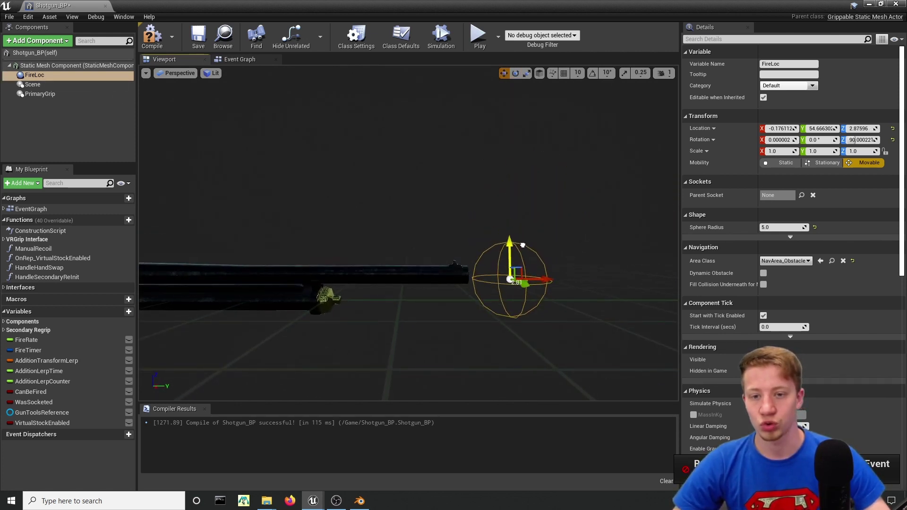
{"action": "left_click_drag", "start_coordinate": [518, 238], "coordinate": [519, 237]}
{"action": "right_click_drag", "start_coordinate": [519, 238], "coordinate": [448, 265]}
{"action": "left_click_drag", "start_coordinate": [518, 220], "coordinate": [514, 238], "text": "alt"}
{"action": "mouse_move", "coordinate": [380, 310]}
{"action": "left_mouse_down"}
{"action": "mouse_move", "coordinate": [386, 280]}
{"action": "mouse_move", "coordinate": [396, 303]}
{"action": "left_mouse_up"}
{"action": "right_click_drag", "start_coordinate": [395, 304], "coordinate": [506, 252]}
{"action": "left_click", "coordinate": [156, 40]}
- Delete the Fire Gun (Run on Server) and Fire Gun Server (Multicast) sections from the event graph
{"action": "left_click", "coordinate": [256, 60]}
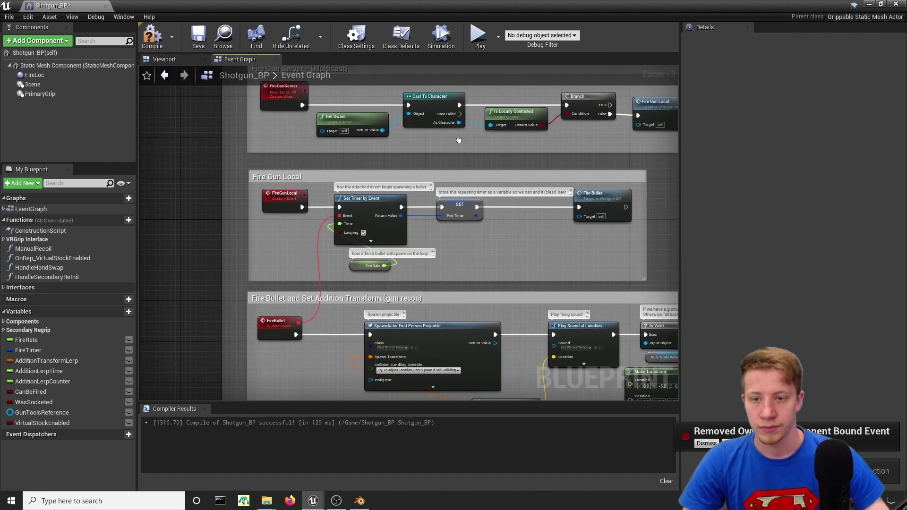
{"action": "right_click_drag", "start_coordinate": [459, 141], "coordinate": [457, 313]}
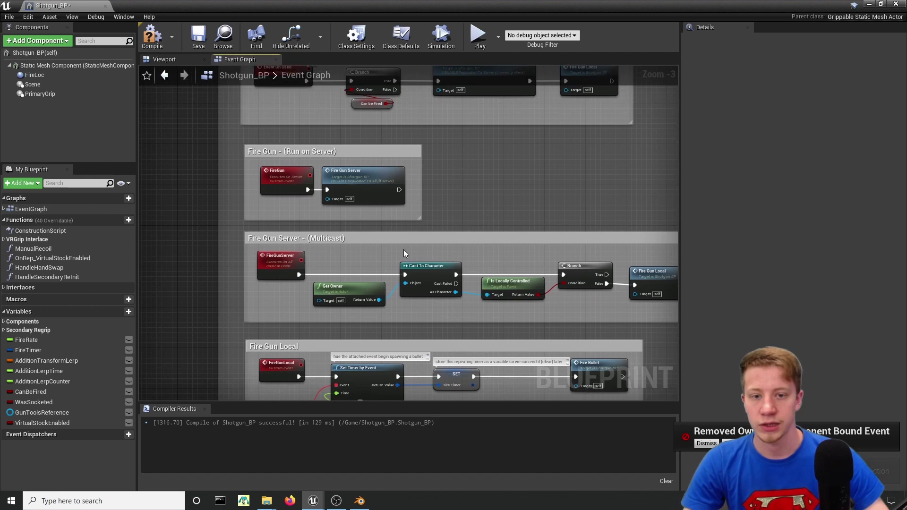
{"action": "right_click_drag", "start_coordinate": [403, 250], "coordinate": [397, 304]}
{"action": "scroll", "coordinate": [397, 305], "scroll_direction": "down", "scroll_amount": 1}
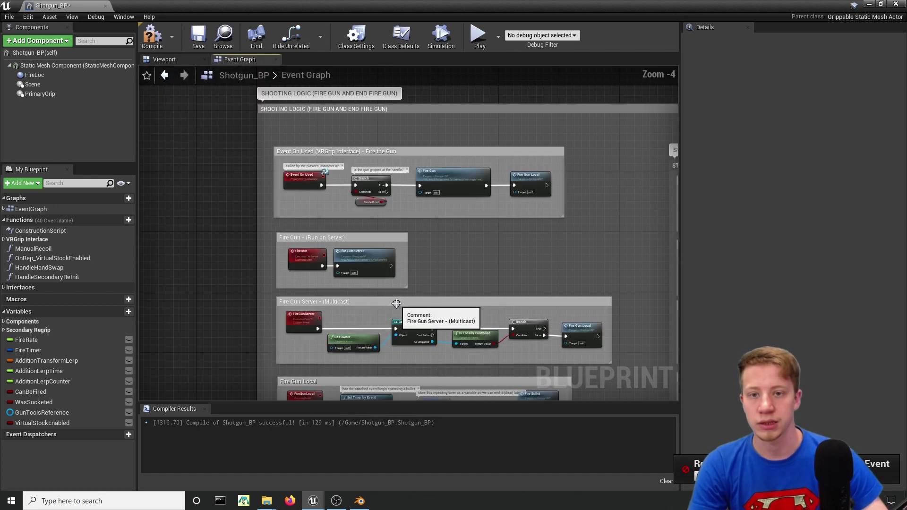
{"action": "left_click_drag", "start_coordinate": [607, 344], "coordinate": [263, 195]}
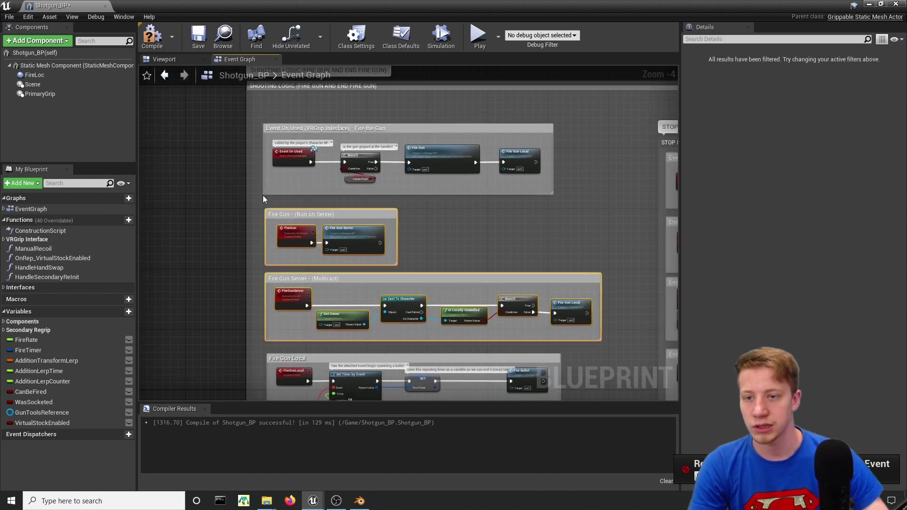
{"action": "key", "text": "Delete"}
{"action": "scroll", "coordinate": [449, 162], "scroll_direction": "up", "scroll_amount": 2}
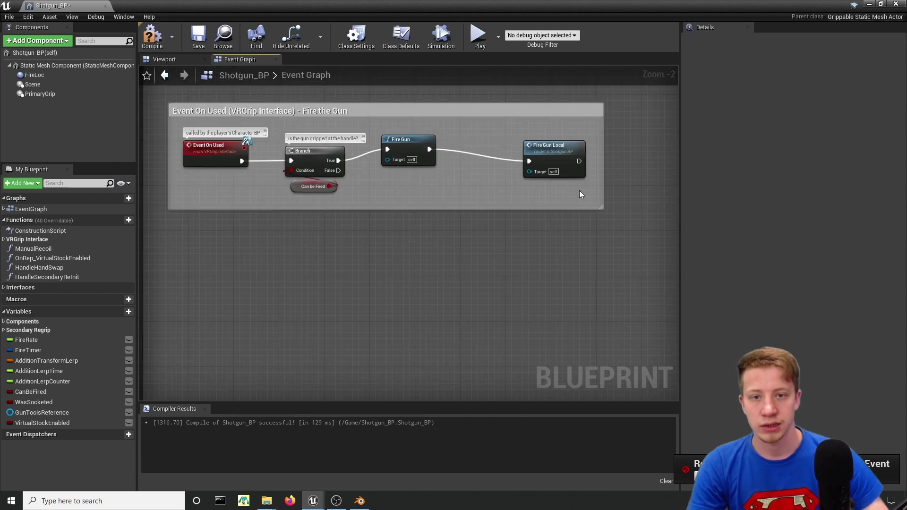
- Delete the Fire Gun call from the Event On Used logic and place Fire Gun Local beside the Branch, wired to its True output
{"action": "right_click_drag", "start_coordinate": [579, 190], "coordinate": [607, 220]}
{"action": "left_click", "coordinate": [447, 183]}
{"action": "key", "text": "Delete"}
{"action": "left_click_drag", "start_coordinate": [558, 182], "coordinate": [431, 181]}
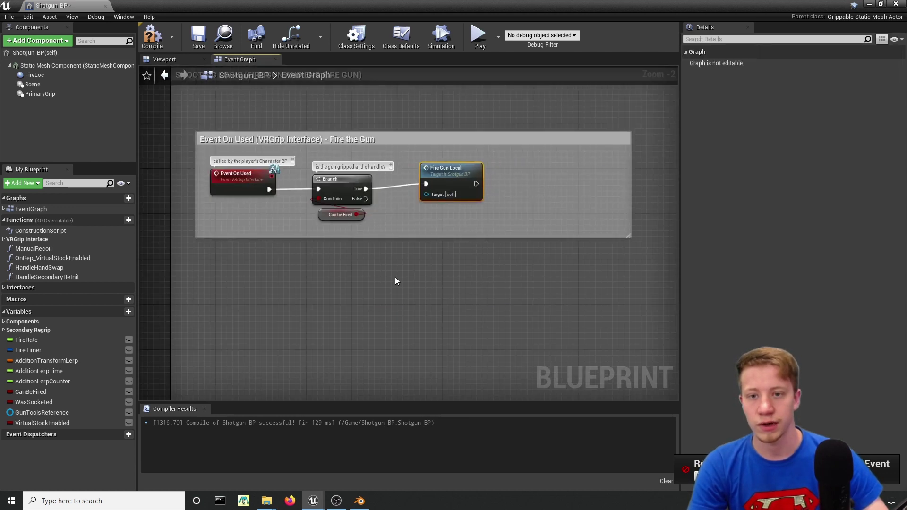
{"action": "right_click_drag", "start_coordinate": [395, 278], "coordinate": [433, 90]}
{"action": "right_click_drag", "start_coordinate": [314, 332], "coordinate": [421, 141]}
{"action": "scroll", "coordinate": [376, 182], "scroll_direction": "up", "scroll_amount": 2}
{"action": "right_click_drag", "start_coordinate": [467, 185], "coordinate": [331, 208]}
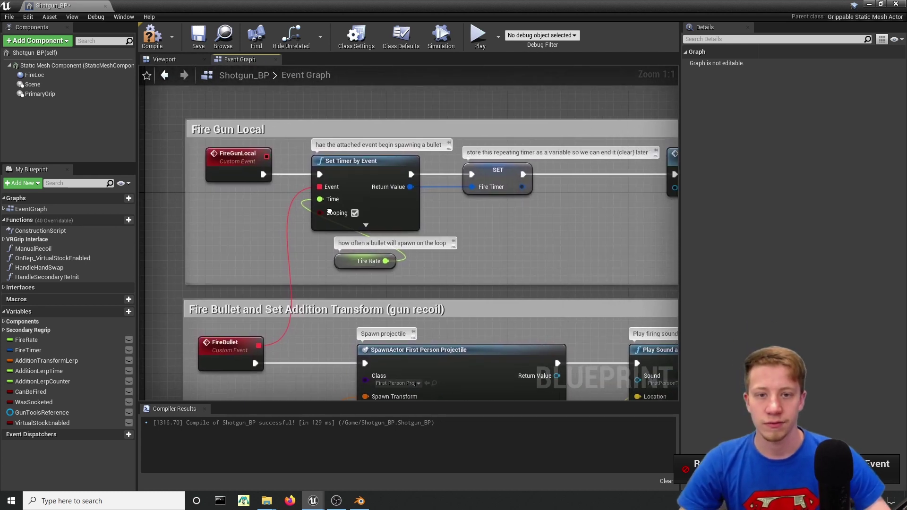
{"action": "left_click_drag", "start_coordinate": [534, 289], "coordinate": [398, 284]}
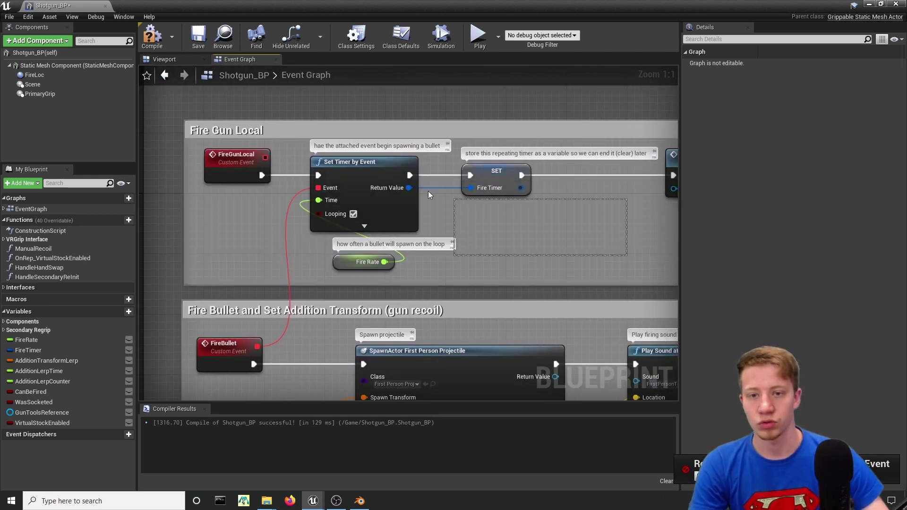
{"action": "left_click_drag", "start_coordinate": [429, 191], "coordinate": [354, 165]}
{"action": "key", "text": "Delete"}
{"action": "left_click_drag", "start_coordinate": [670, 157], "coordinate": [365, 156]}
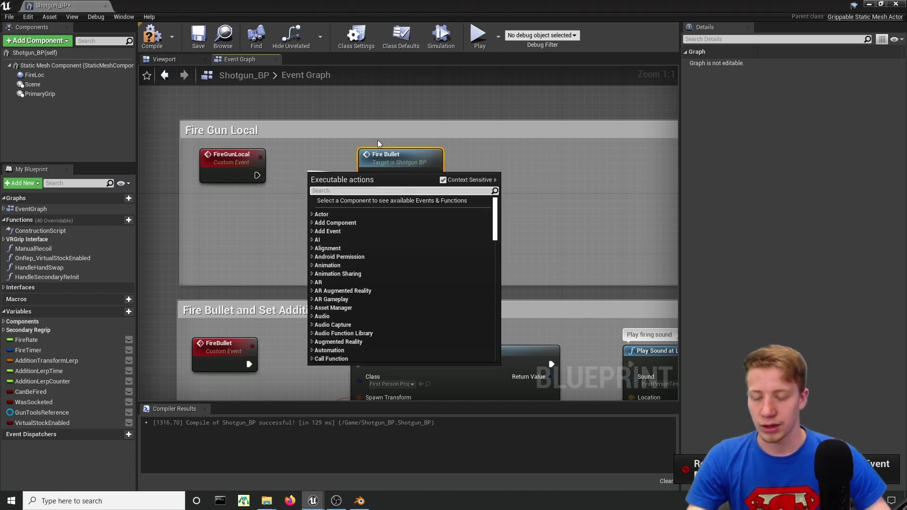
{"action": "left_click", "coordinate": [612, 146]}
{"action": "key", "text": "ctrl+z"}
{"action": "key", "text": "ctrl+z"}
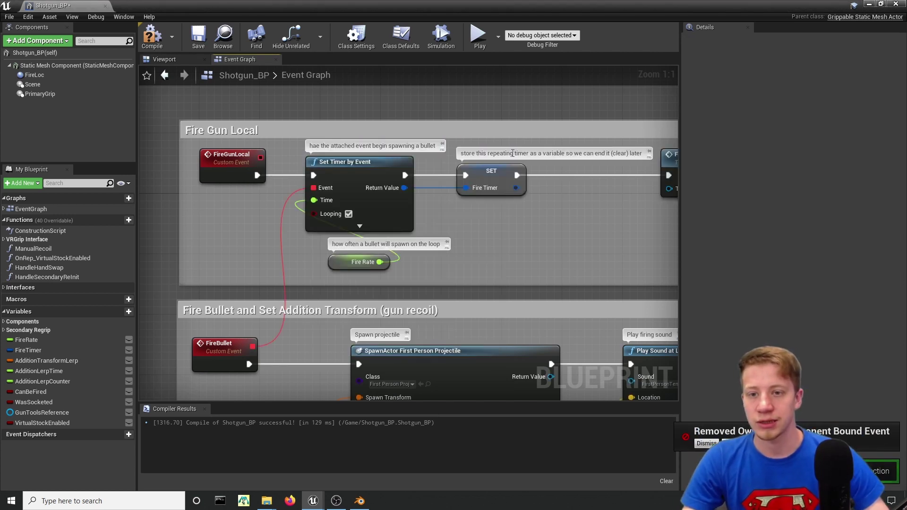
- Delete the Set Timer by Event, SET Fire Timer and Fire Rate nodes from the Fire Gun Local section
{"action": "right_click_drag", "start_coordinate": [402, 218], "coordinate": [499, 177]}
{"action": "right_click_drag", "start_coordinate": [335, 118], "coordinate": [334, 140]}
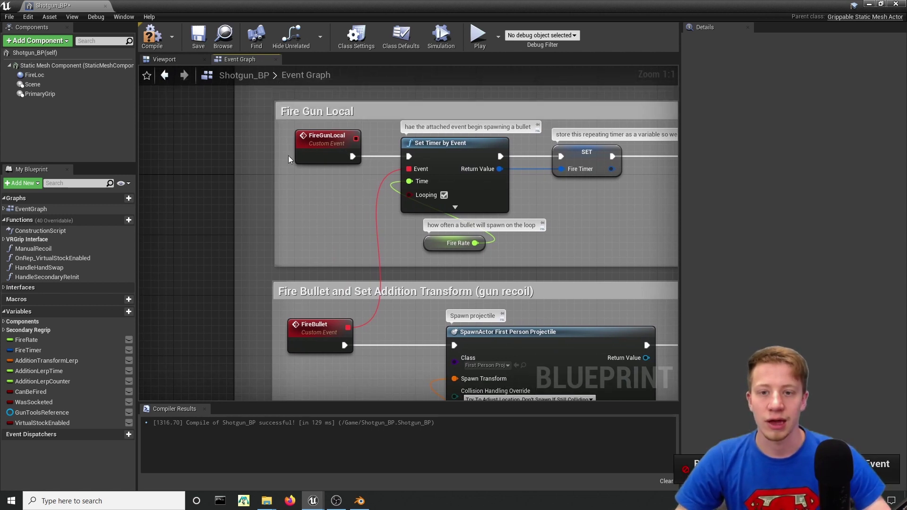
{"action": "right_click_drag", "start_coordinate": [475, 269], "coordinate": [491, 320]}
{"action": "right_click_drag", "start_coordinate": [608, 231], "coordinate": [505, 184]}
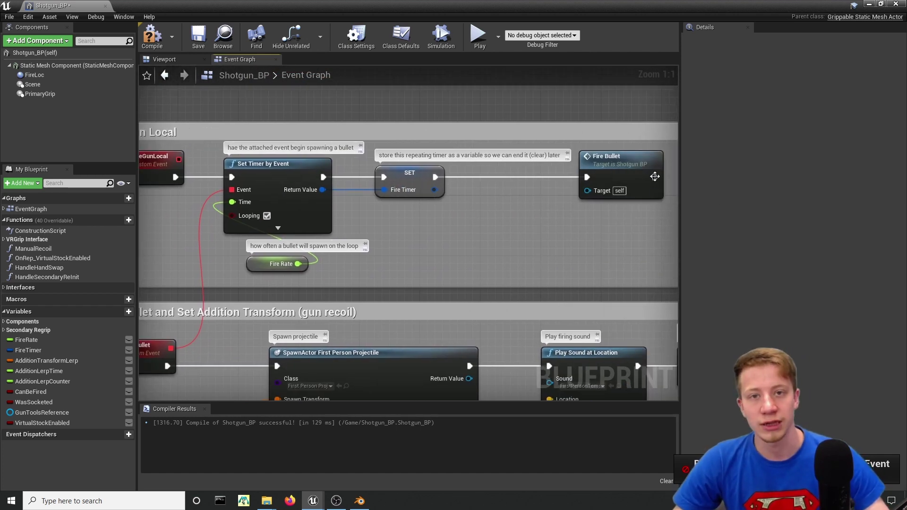
{"action": "right_click_drag", "start_coordinate": [465, 219], "coordinate": [541, 212]}
{"action": "left_click_drag", "start_coordinate": [506, 247], "coordinate": [338, 139]}
{"action": "left_click_drag", "start_coordinate": [506, 249], "coordinate": [321, 143]}
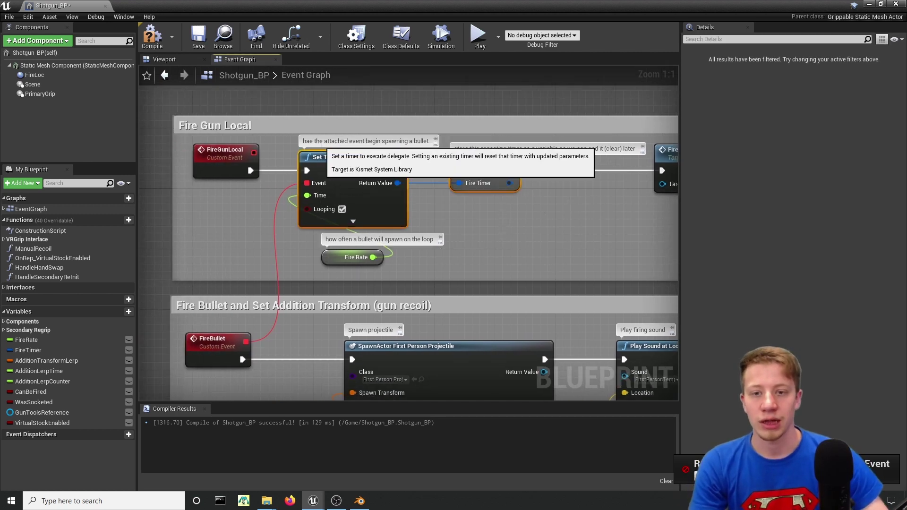
{"action": "key", "text": "Delete"}
{"action": "left_click_drag", "start_coordinate": [435, 265], "coordinate": [347, 215]}
{"action": "key", "text": "Delete"}
- Place the Fire Bullet node beside the FireGunLocal event and connect the event's execution output to it
{"action": "left_click_drag", "start_coordinate": [671, 153], "coordinate": [329, 162]}
{"action": "right_click_drag", "start_coordinate": [392, 208], "coordinate": [416, 208]}
{"action": "left_click_drag", "start_coordinate": [460, 246], "coordinate": [236, 132]}
{"action": "right_click_drag", "start_coordinate": [327, 229], "coordinate": [352, 228]}
{"action": "right_click_drag", "start_coordinate": [352, 177], "coordinate": [426, 208]}
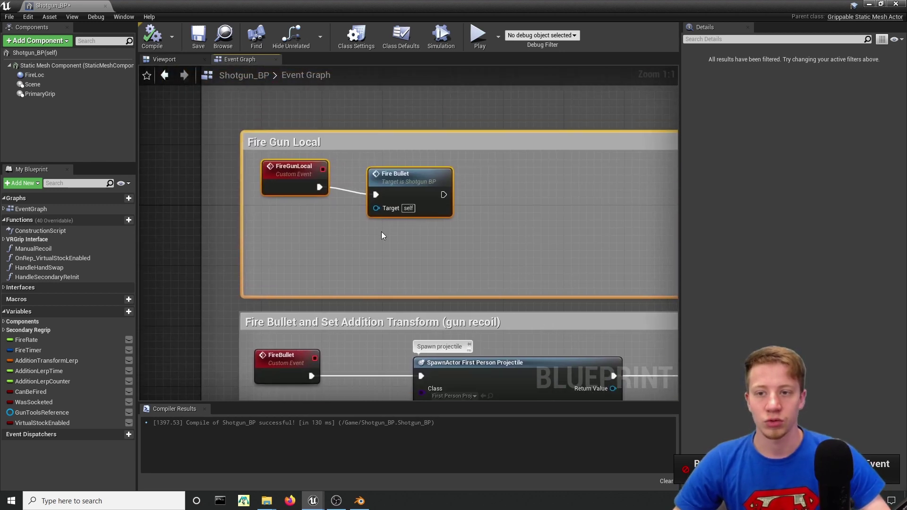
- Review the event graph's shooting logic and surrounding sections, ending at the Fire Gun Local section
{"action": "right_click_drag", "start_coordinate": [478, 242], "coordinate": [458, 209]}
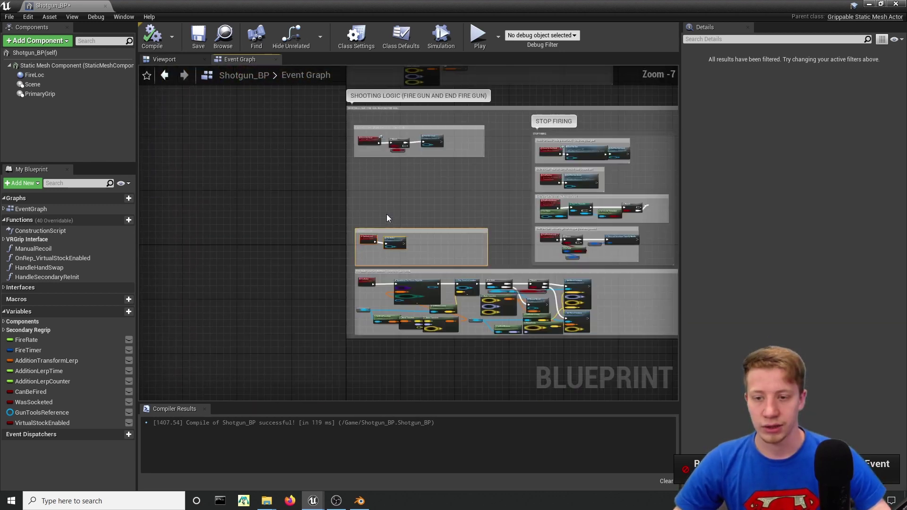
{"action": "right_click_drag", "start_coordinate": [383, 386], "coordinate": [389, 314]}
{"action": "scroll", "coordinate": [345, 252], "scroll_direction": "up", "scroll_amount": 4}
{"action": "right_click_drag", "start_coordinate": [356, 218], "coordinate": [321, 330]}
{"action": "right_click_drag", "start_coordinate": [468, 115], "coordinate": [446, 351]}
{"action": "right_click_drag", "start_coordinate": [392, 146], "coordinate": [375, 305]}
{"action": "scroll", "coordinate": [273, 208], "scroll_direction": "up", "scroll_amount": 3}
{"action": "right_click_drag", "start_coordinate": [472, 245], "coordinate": [277, 240]}
{"action": "right_click_drag", "start_coordinate": [516, 243], "coordinate": [459, 92]}
{"action": "scroll", "coordinate": [456, 241], "scroll_direction": "down", "scroll_amount": 5}
{"action": "right_click_drag", "start_coordinate": [398, 335], "coordinate": [442, 206]}
{"action": "scroll", "coordinate": [401, 232], "scroll_direction": "up", "scroll_amount": 3}
{"action": "right_click_drag", "start_coordinate": [413, 335], "coordinate": [440, 156]}
{"action": "scroll", "coordinate": [283, 236], "scroll_direction": "up", "scroll_amount": 2}
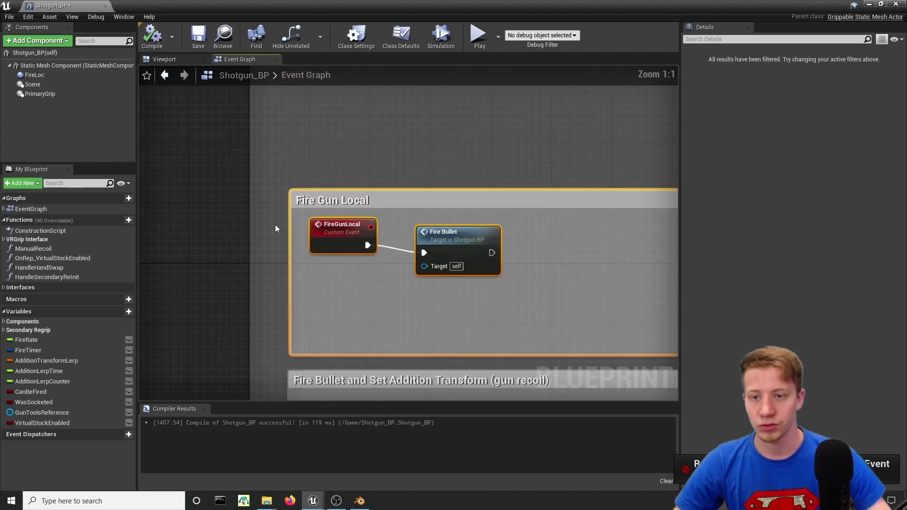
- Add a Fire Gun Local call after the SET Gun Tools Reference node in the GunTools grip script section
{"action": "scroll", "coordinate": [462, 253], "scroll_direction": "down", "scroll_amount": 6}
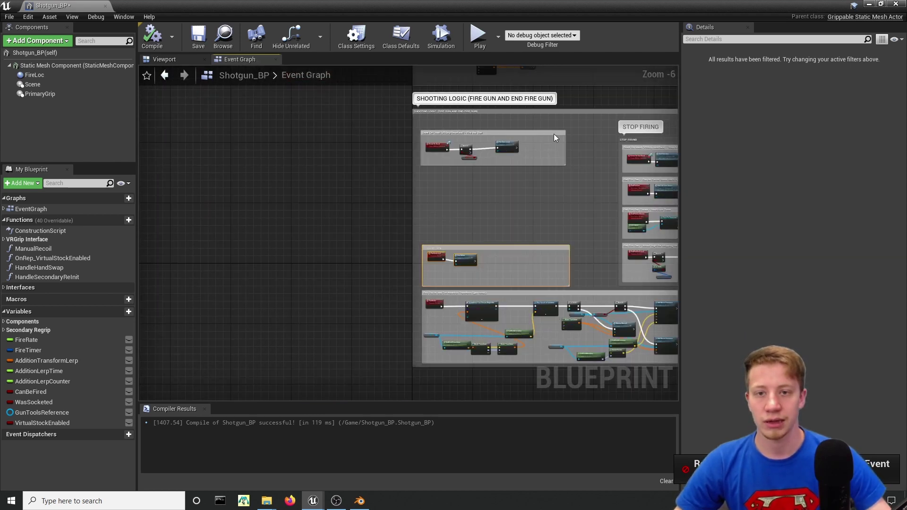
{"action": "right_click_drag", "start_coordinate": [554, 137], "coordinate": [377, 358]}
{"action": "scroll", "coordinate": [365, 168], "scroll_direction": "up", "scroll_amount": 5}
{"action": "right_click_drag", "start_coordinate": [365, 167], "coordinate": [407, 201]}
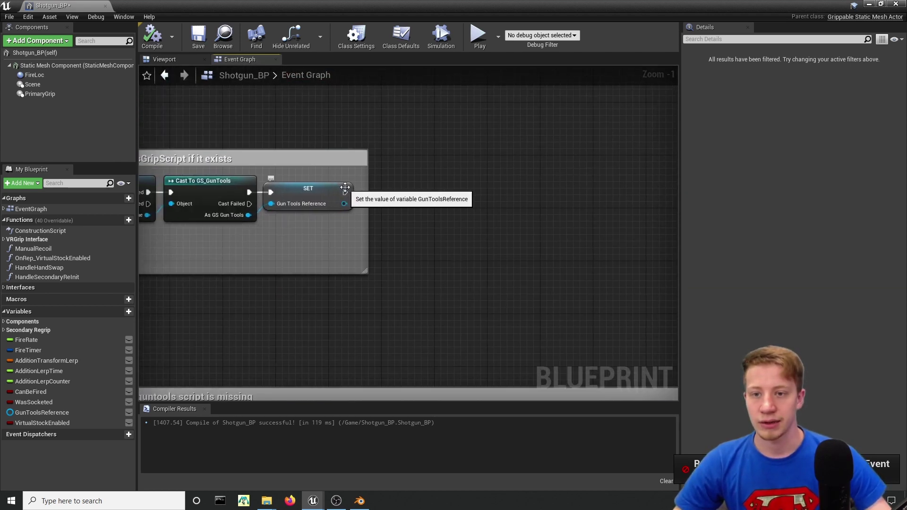
{"action": "left_click_drag", "start_coordinate": [395, 189], "coordinate": [437, 188]}
{"action": "type", "text": "fire"}
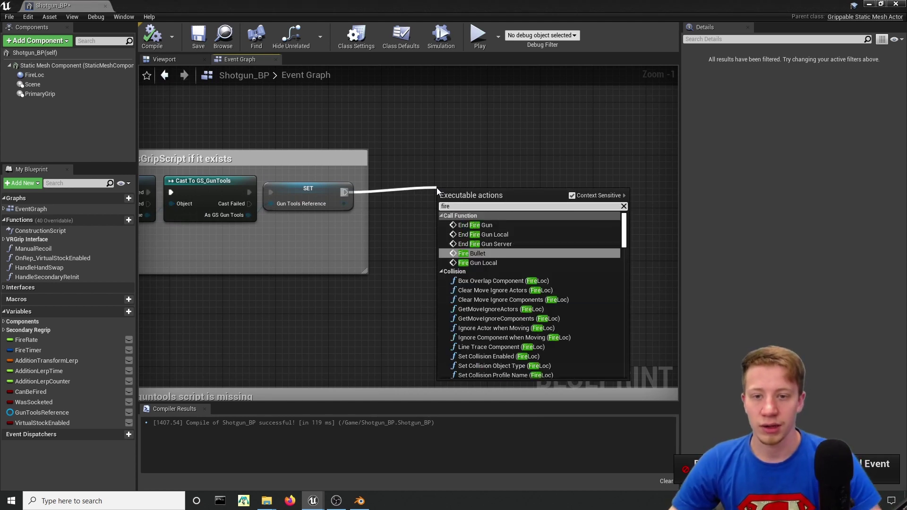
{"action": "key", "text": "Down"}
{"action": "key", "text": "Return"}
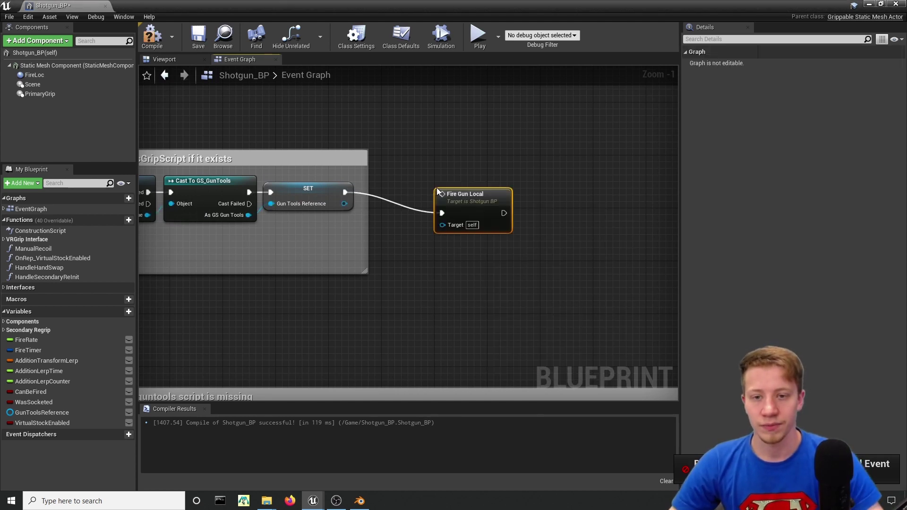
- Add a Delay node with a 1.0 second duration after Fire Gun Local and loop its Completed output back to that call
{"action": "scroll", "coordinate": [451, 229], "scroll_direction": "up", "scroll_amount": 1}
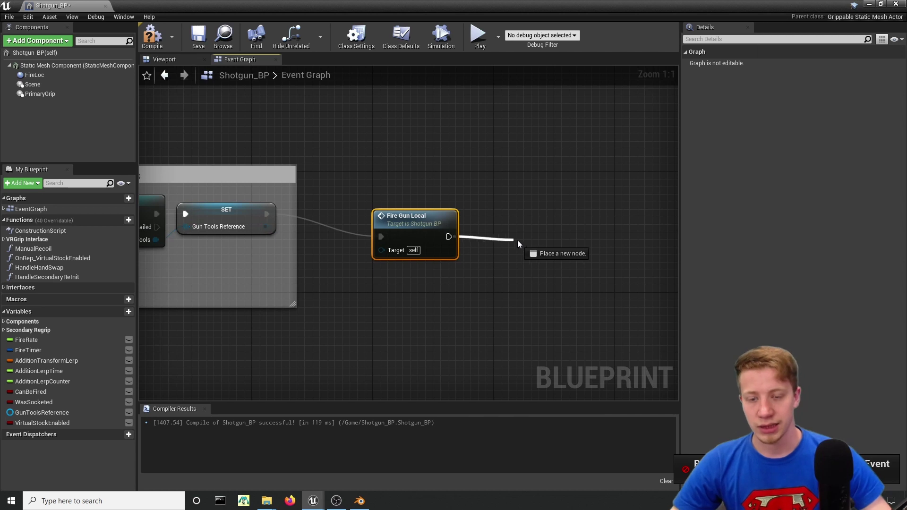
{"action": "left_click_drag", "start_coordinate": [518, 241], "coordinate": [520, 240]}
{"action": "type", "text": "delay"}
{"action": "key", "text": "Return"}
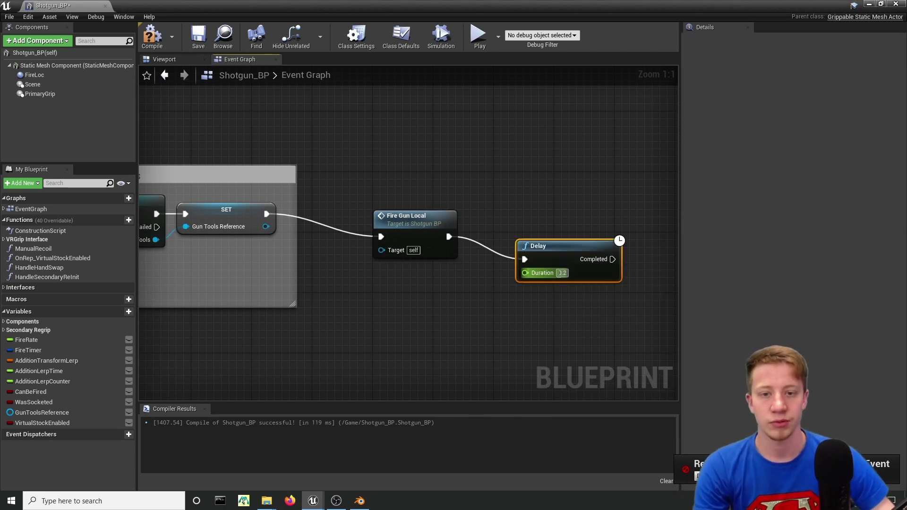
{"action": "left_click", "coordinate": [559, 273]}
{"action": "type", "text": "1"}
{"action": "left_click_drag", "start_coordinate": [623, 259], "coordinate": [620, 243]}
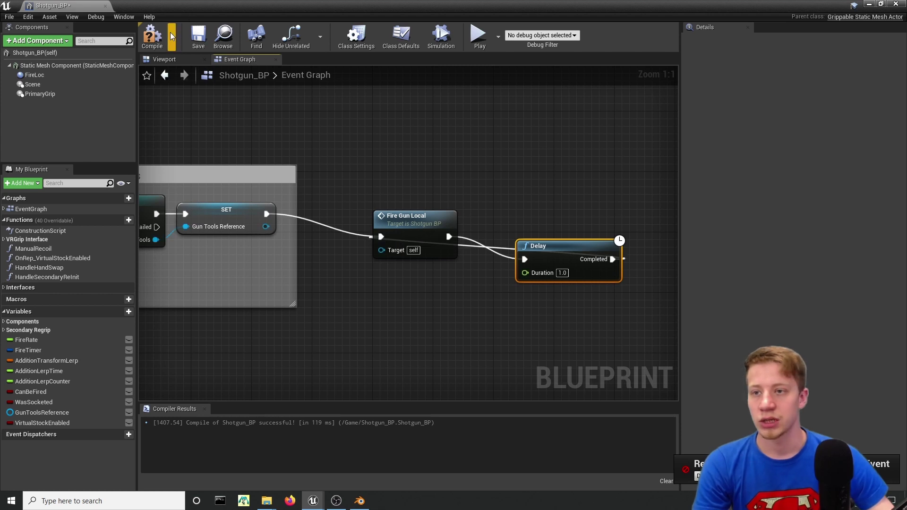
- Switch back to the level editor and place a Shotgun_BP actor in the middle of the MotionControllerMap room
{"action": "left_click", "coordinate": [868, 4]}
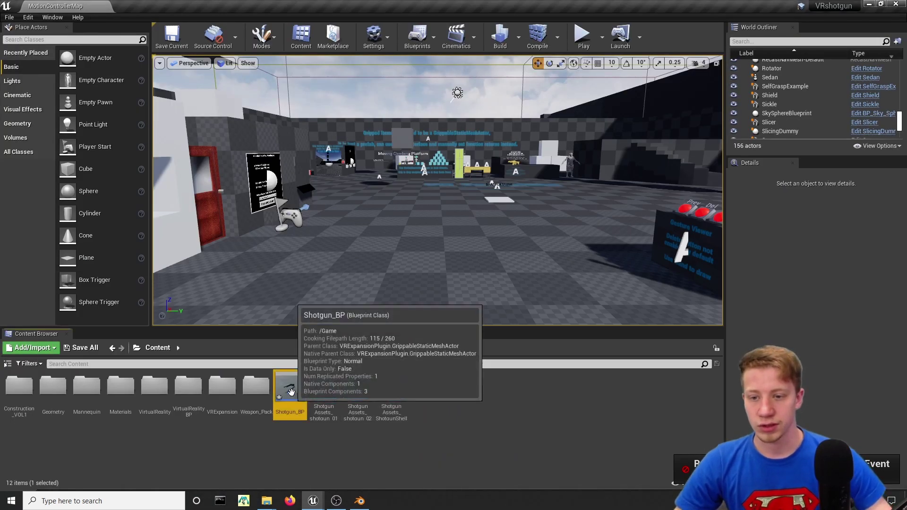
{"action": "left_click_drag", "start_coordinate": [289, 391], "coordinate": [408, 167]}
{"action": "key", "text": "w"}
{"action": "mouse_move", "coordinate": [408, 167]}
{"action": "right_mouse_down"}
{"action": "mouse_move", "coordinate": [391, 179]}
{"action": "mouse_move", "coordinate": [418, 156]}
{"action": "right_mouse_up"}
- Simulate the level and watch the placed shotgun fire
{"action": "left_click", "coordinate": [601, 37]}
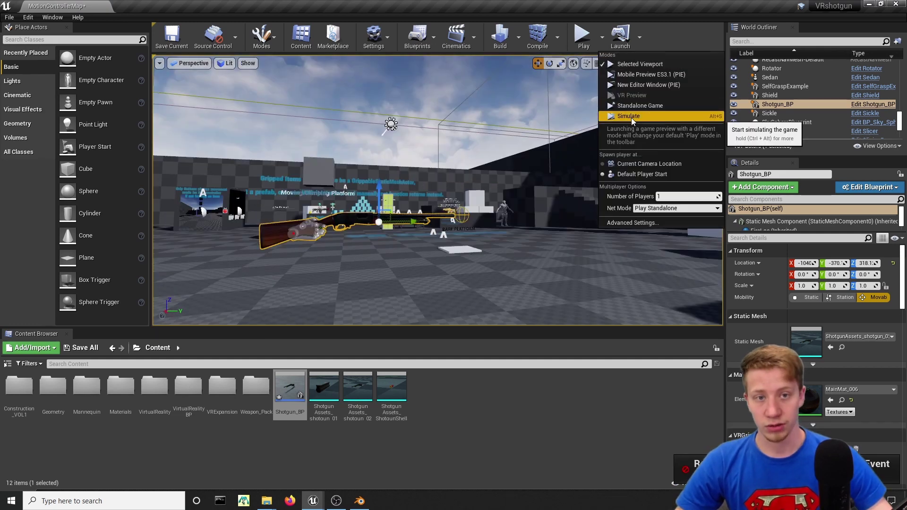
{"action": "left_click", "coordinate": [514, 143]}
{"action": "right_click_drag", "start_coordinate": [527, 202], "coordinate": [619, 248]}
{"action": "key", "text": "s"}
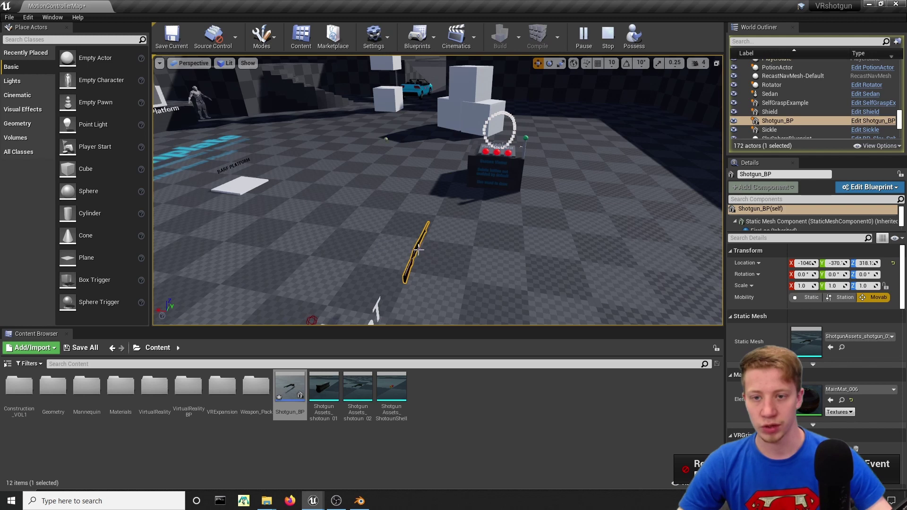
- Rotate the placed shotgun to about -43° around Z in the running simulation
{"action": "left_click_drag", "start_coordinate": [414, 262], "coordinate": [415, 261]}
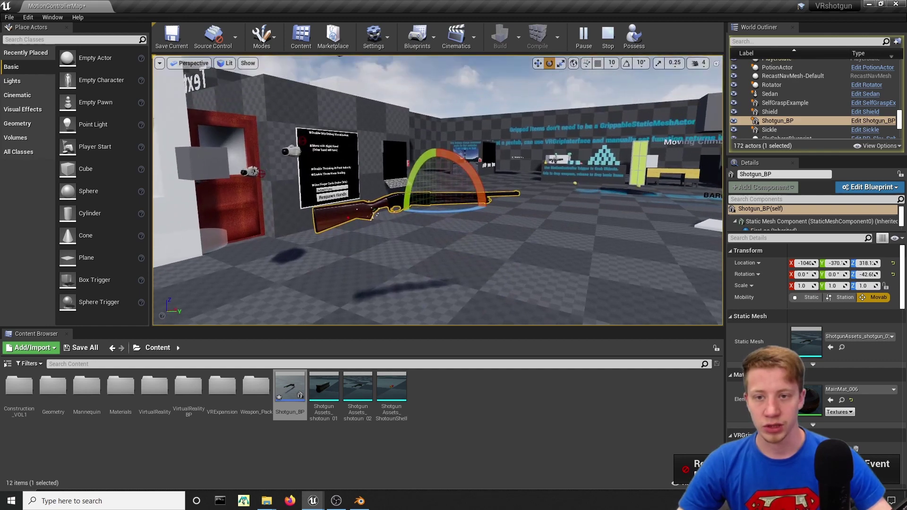
{"action": "key", "text": "w"}
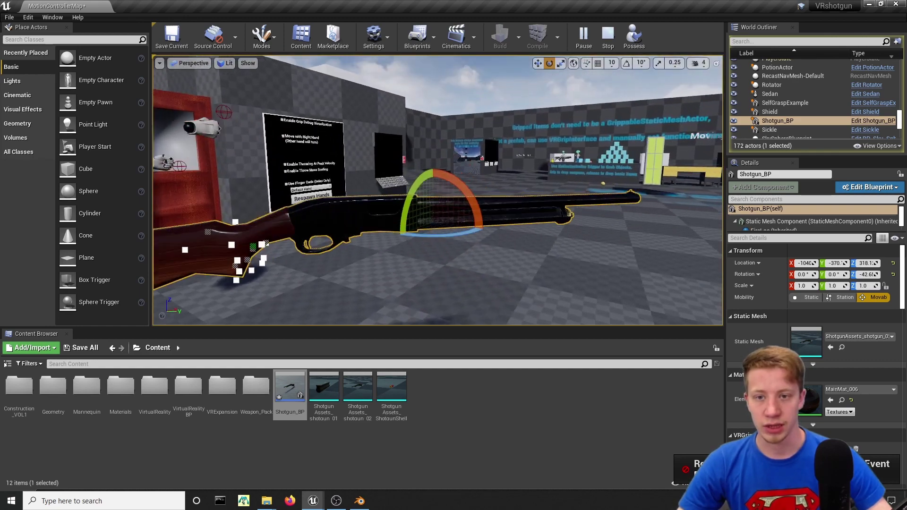
{"action": "key", "text": "s"}
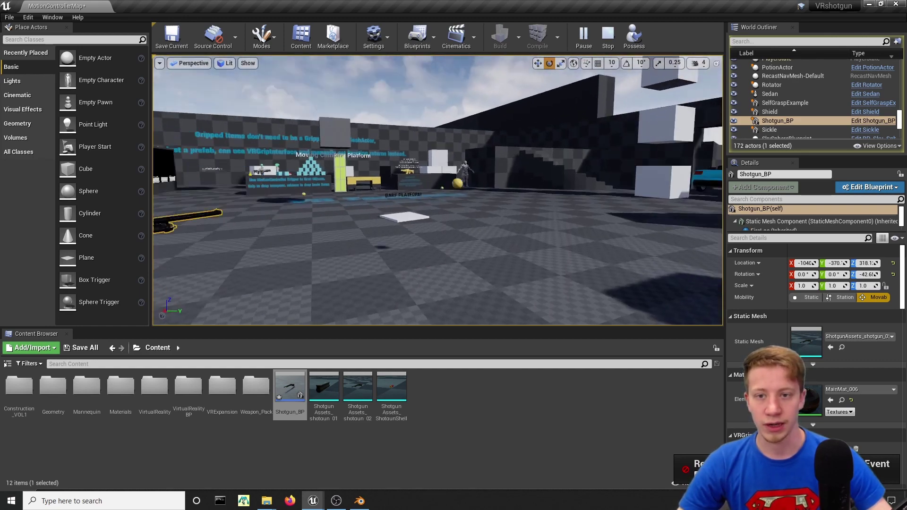